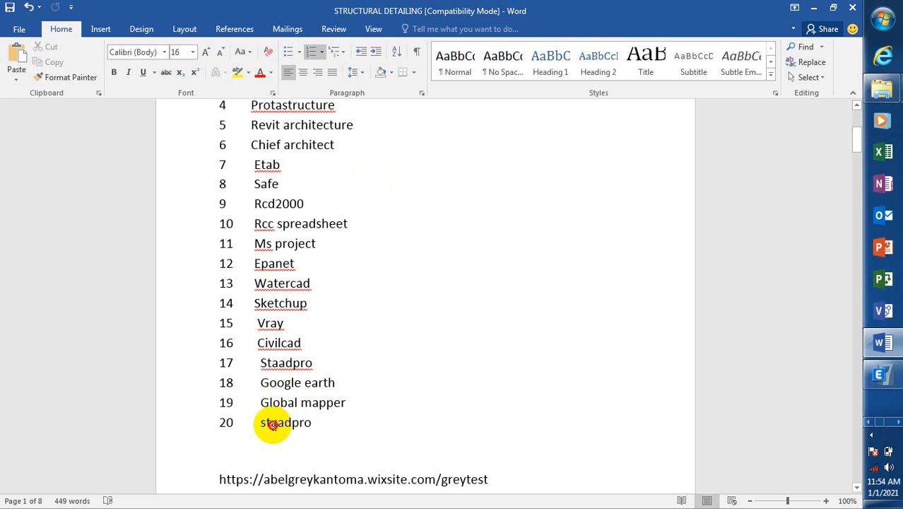
{"action": "left_click_drag", "start_coordinate": [242, 422], "coordinate": [313, 421]}
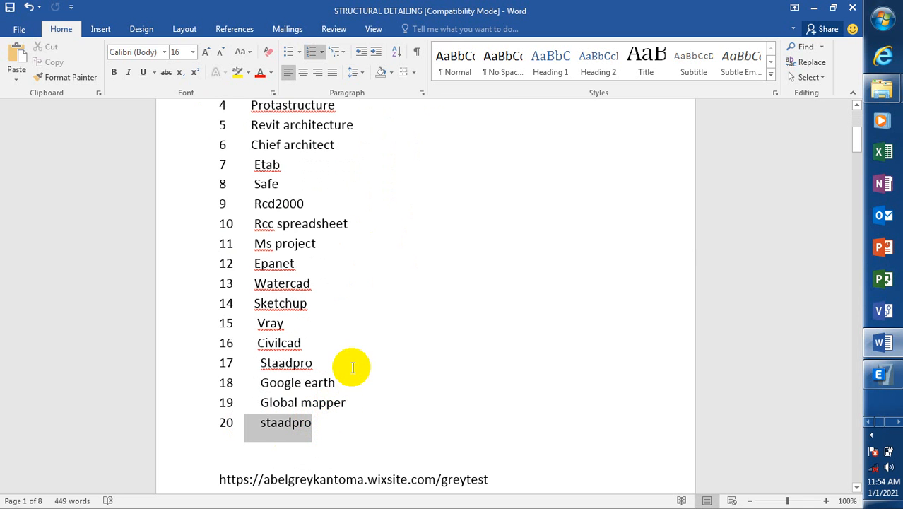
{"action": "scroll", "coordinate": [337, 203], "scroll_direction": "up", "scroll_amount": 5}
{"action": "left_click", "coordinate": [337, 202]}
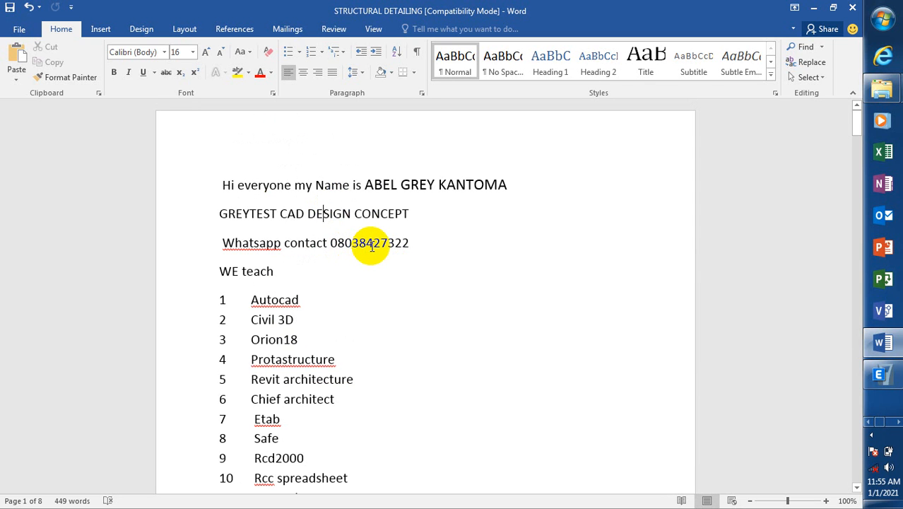
Switch to ETABS and open the model's story data for editing
{"action": "left_click", "coordinate": [891, 381]}
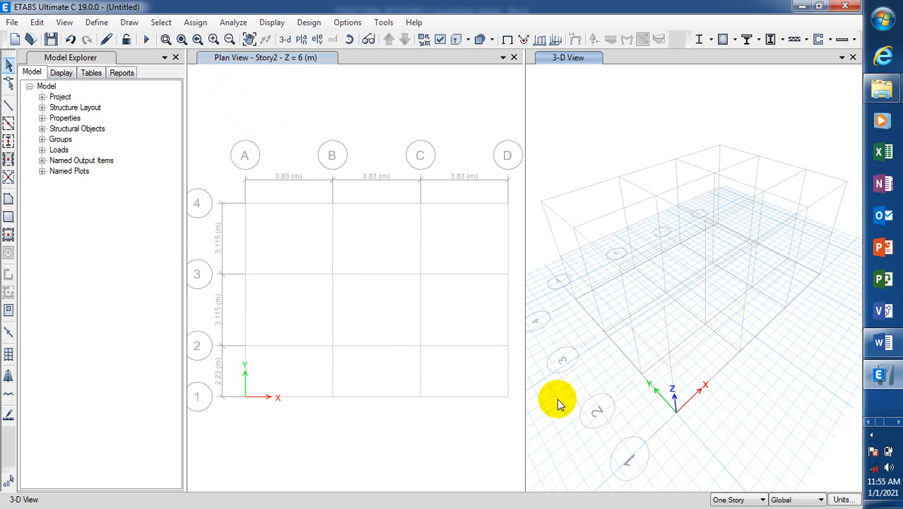
{"action": "right_click", "coordinate": [368, 147]}
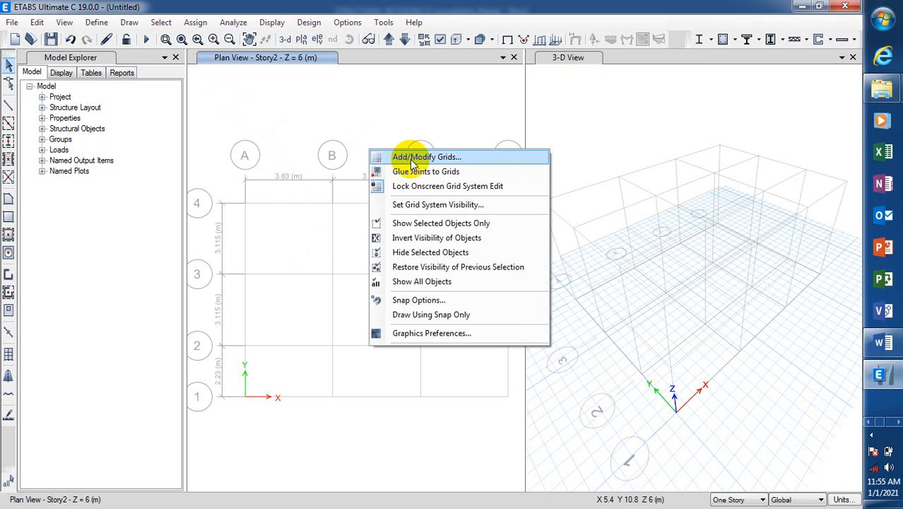
{"action": "left_click", "coordinate": [414, 160]}
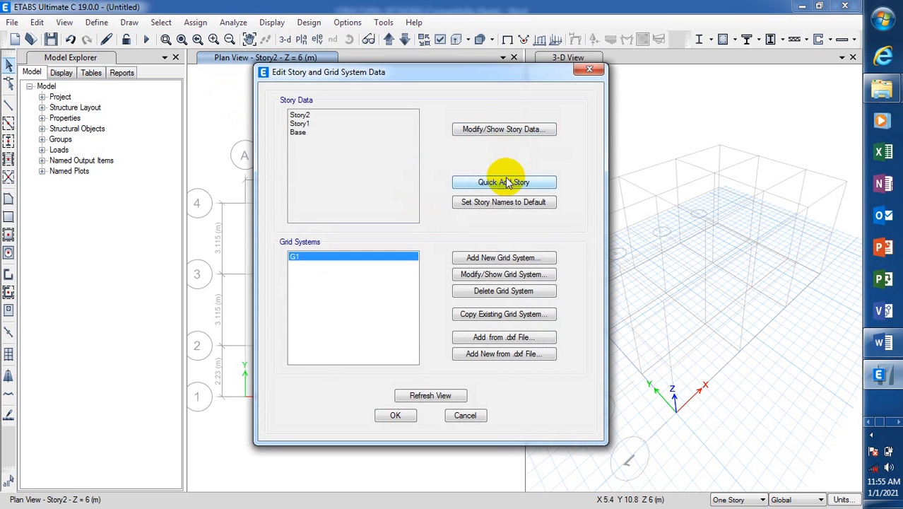
{"action": "left_click", "coordinate": [510, 129]}
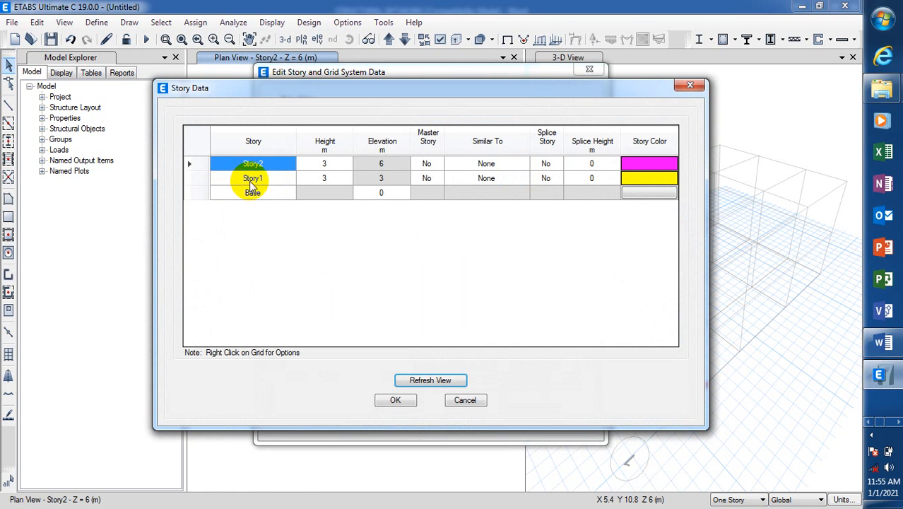
Rename Story1 as "ground floor" and Story2 as "first floor" in the story data
{"action": "double_click", "coordinate": [250, 181]}
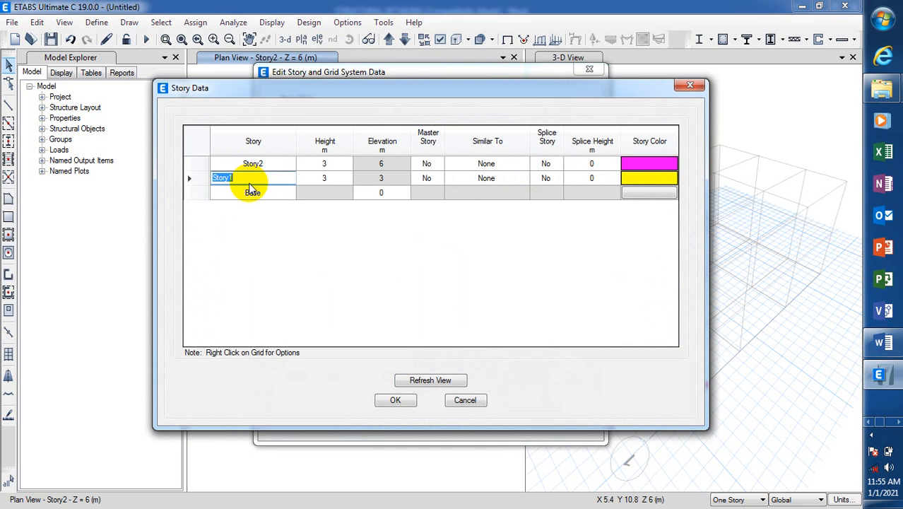
{"action": "type", "text": "ground floor"}
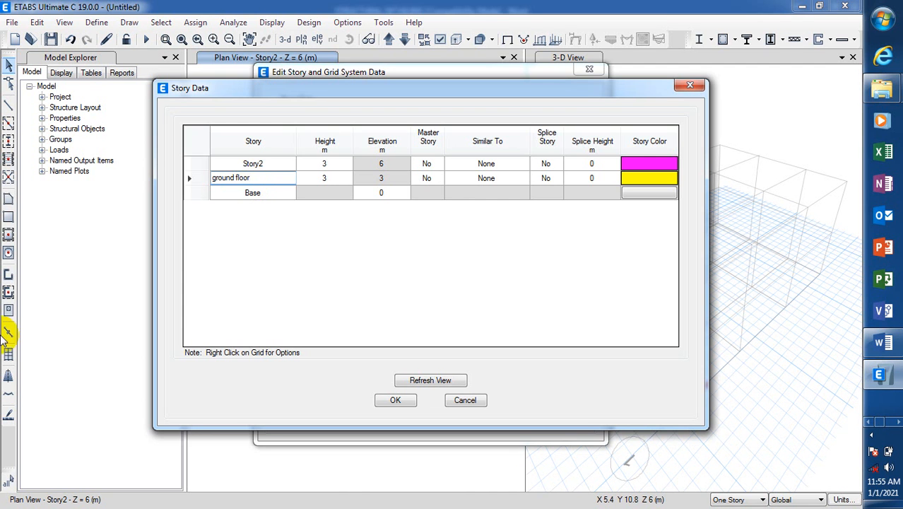
{"action": "left_click", "coordinate": [249, 165]}
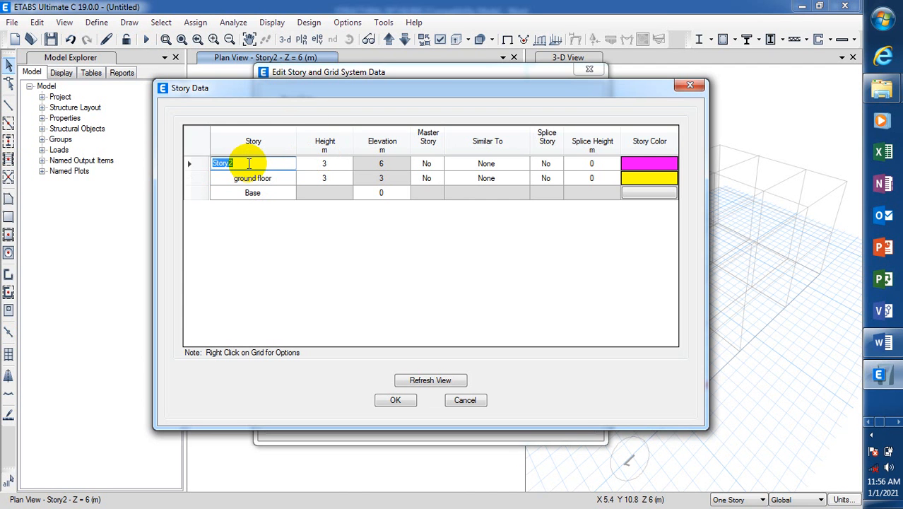
{"action": "type", "text": "first floor"}
{"action": "left_click", "coordinate": [264, 181]}
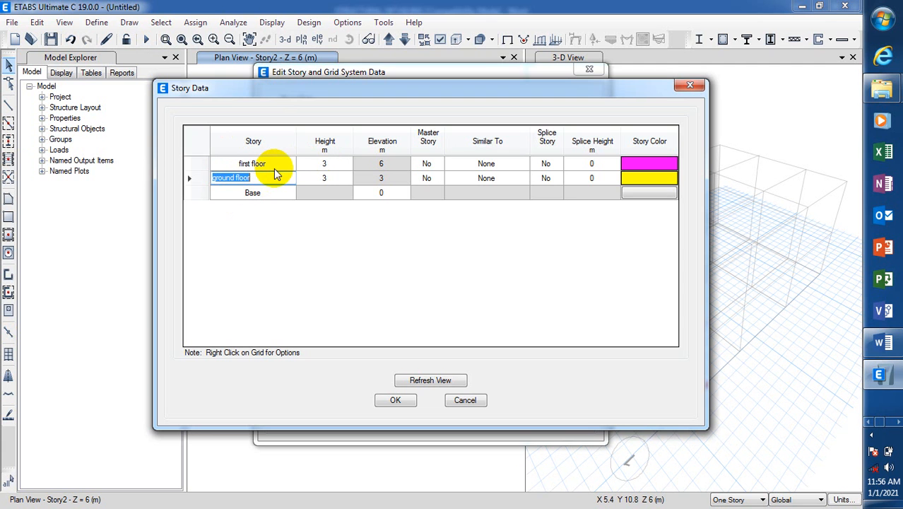
{"action": "left_click", "coordinate": [282, 165]}
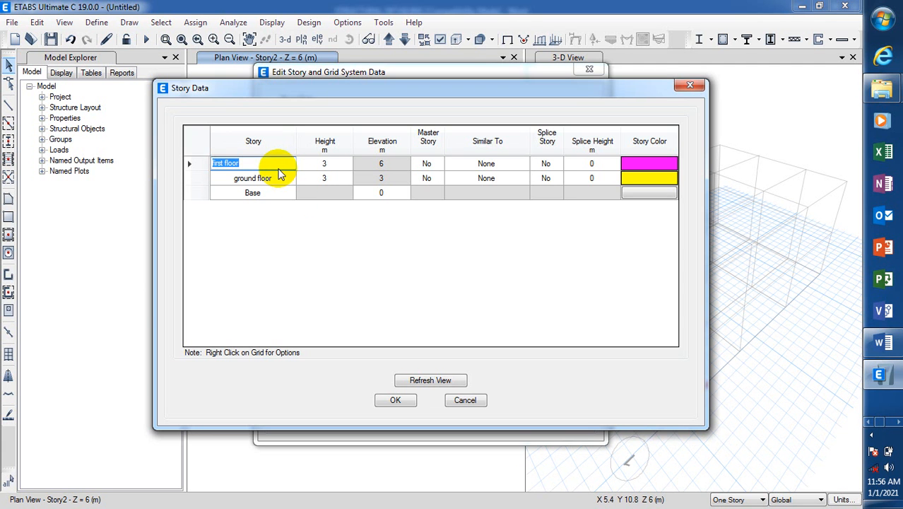
{"action": "left_click", "coordinate": [326, 178]}
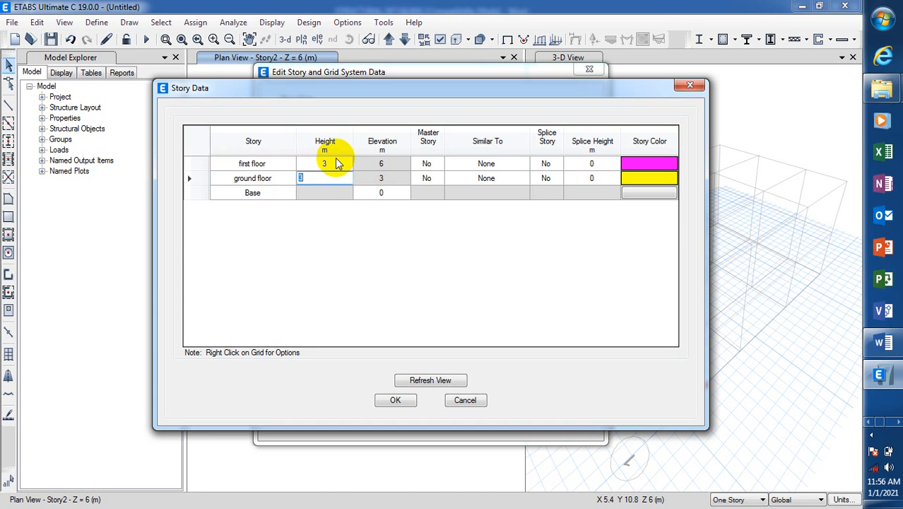
{"action": "left_click", "coordinate": [338, 164]}
{"action": "left_click", "coordinate": [382, 177]}
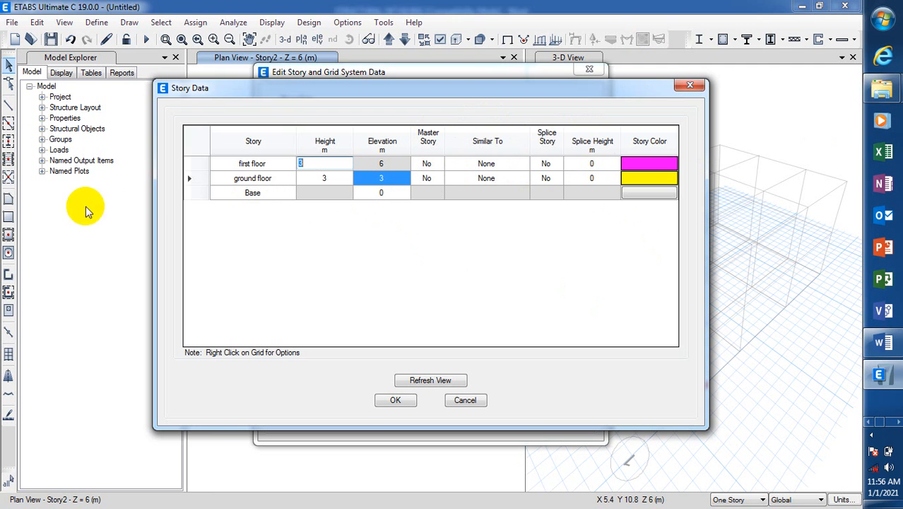
Add one story 1.5 m high above Base, keeping the existing story heights and replicating from the first floor
{"action": "left_click", "coordinate": [192, 193]}
{"action": "right_click", "coordinate": [193, 195]}
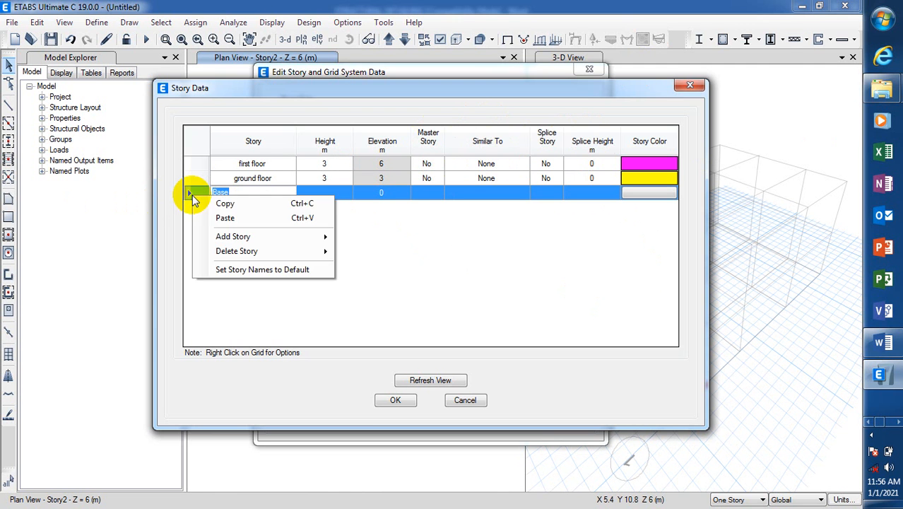
{"action": "mouse_move", "coordinate": [236, 236]}
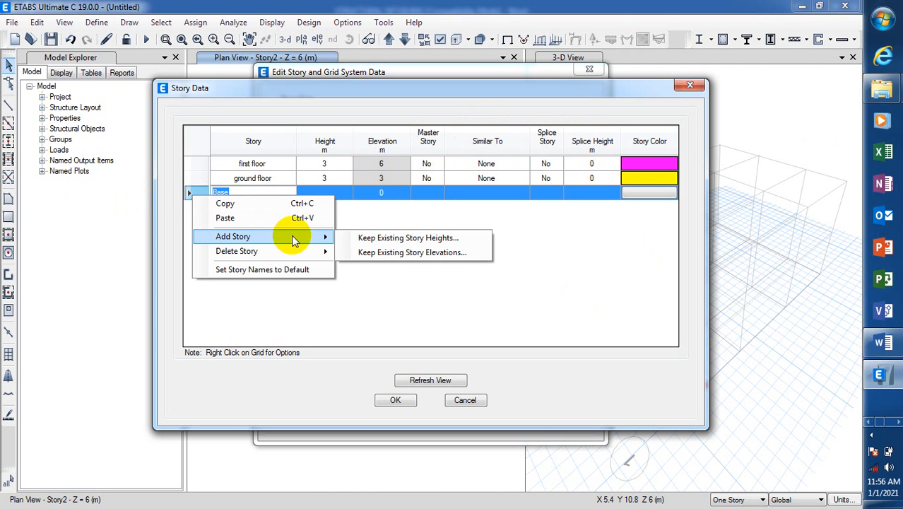
{"action": "left_click", "coordinate": [452, 238]}
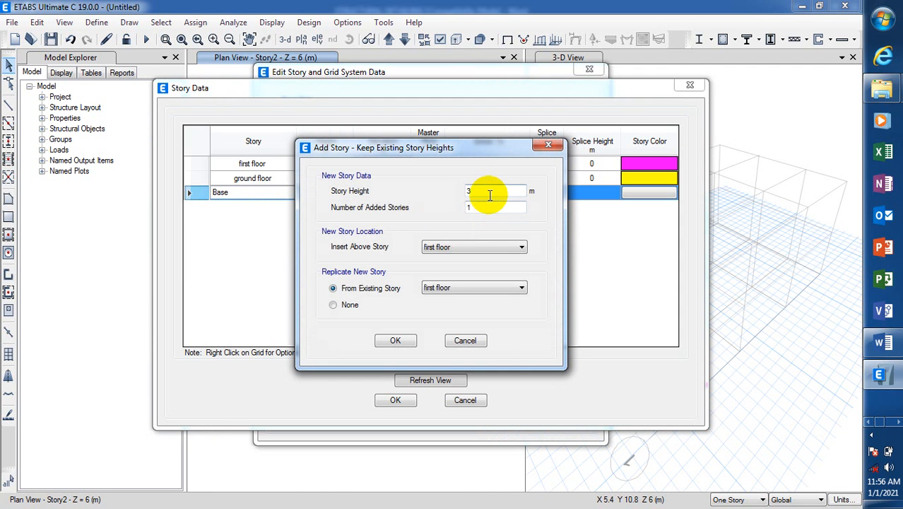
{"action": "type", "text": "1.5"}
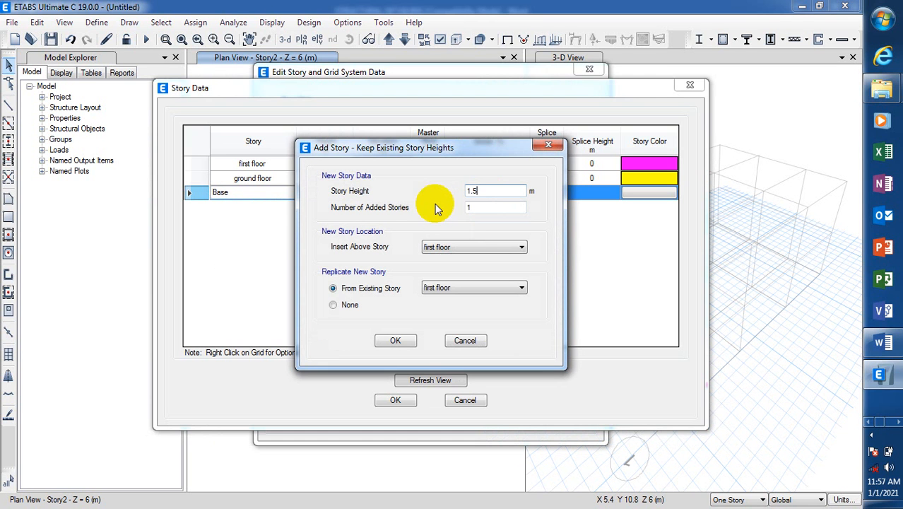
{"action": "left_click", "coordinate": [470, 247]}
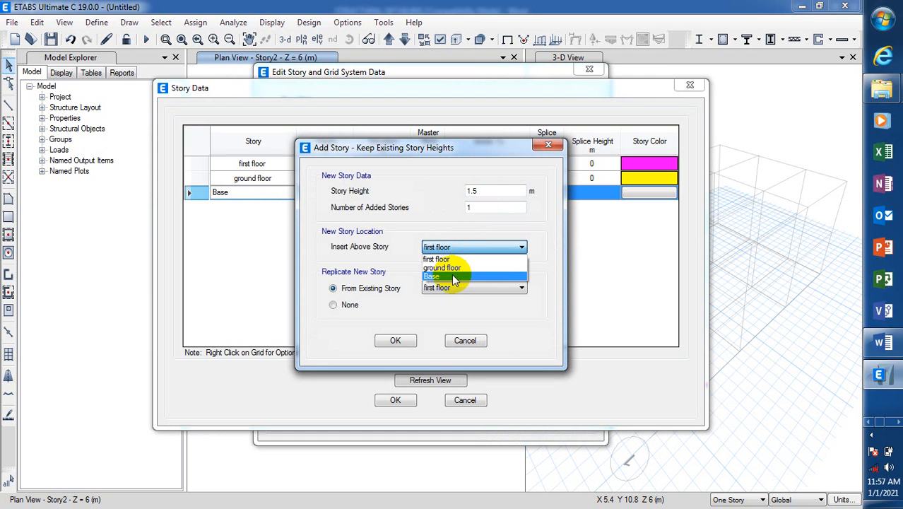
{"action": "left_click", "coordinate": [453, 276]}
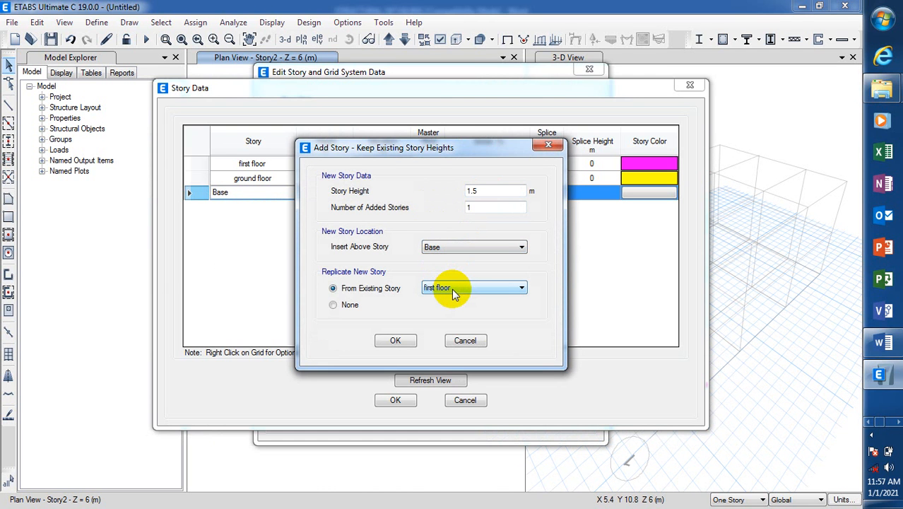
{"action": "left_click", "coordinate": [395, 340]}
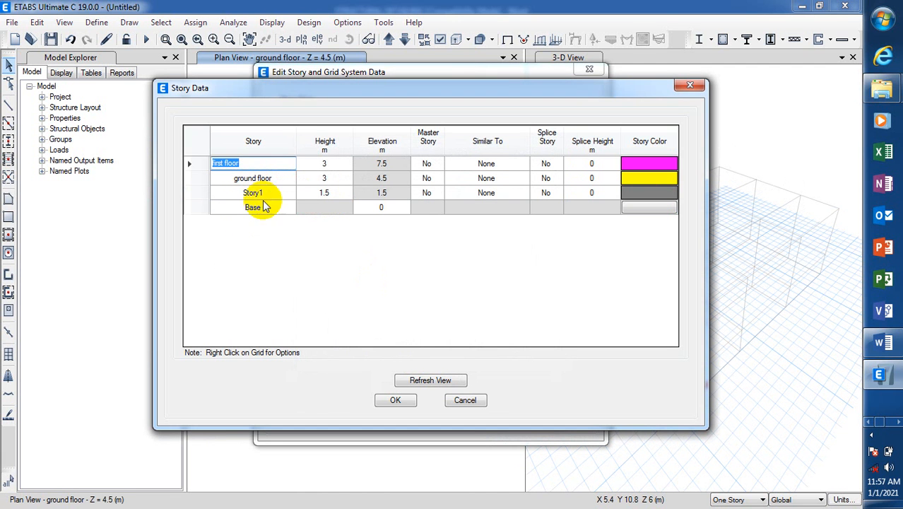
Rename the new story above Base as "plinth" and apply the story and grid data
{"action": "left_click", "coordinate": [254, 195]}
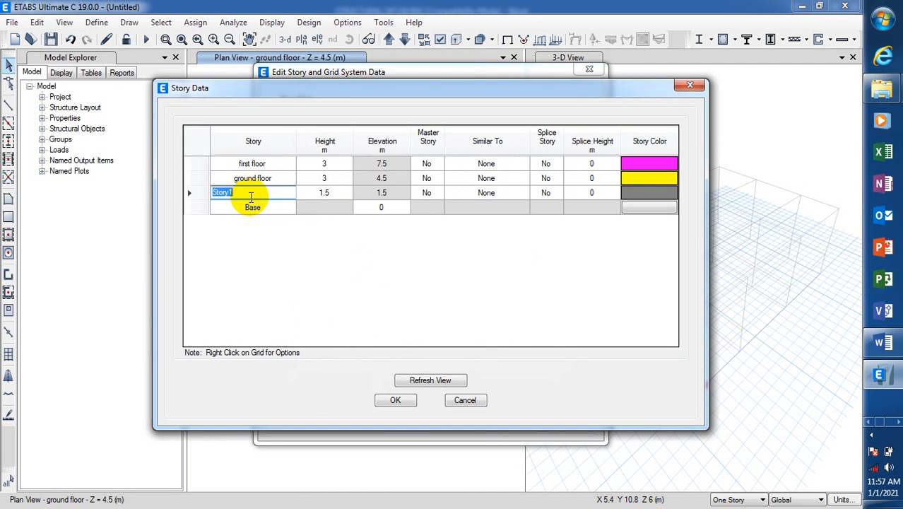
{"action": "type", "text": "plinth"}
{"action": "left_click", "coordinate": [323, 192]}
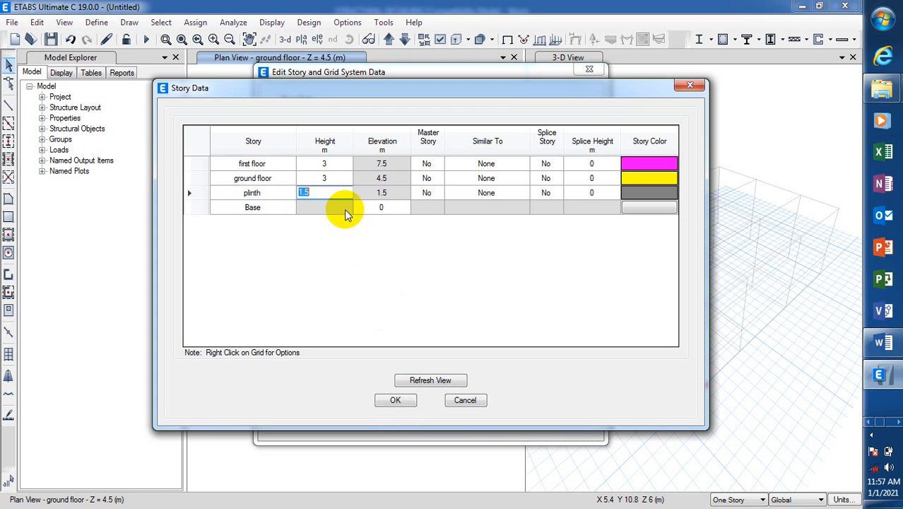
{"action": "left_click", "coordinate": [426, 177]}
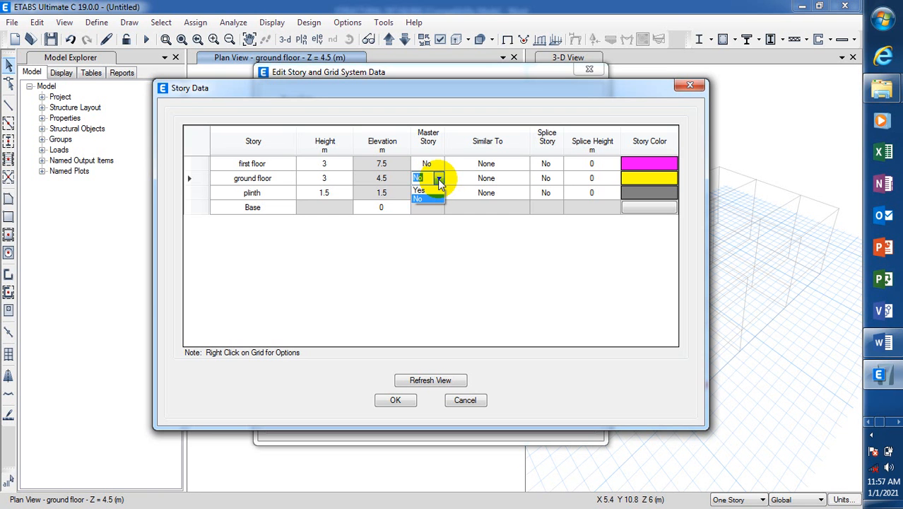
{"action": "left_click", "coordinate": [438, 179]}
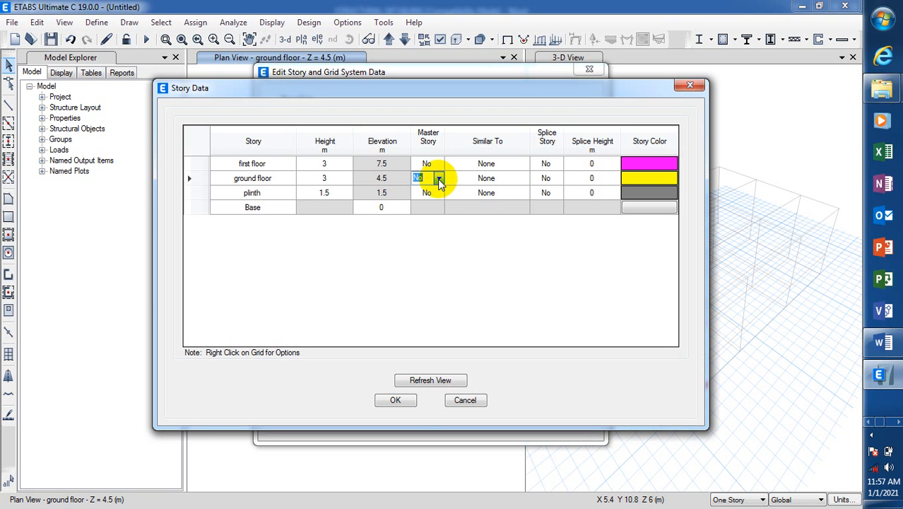
{"action": "left_click", "coordinate": [395, 400]}
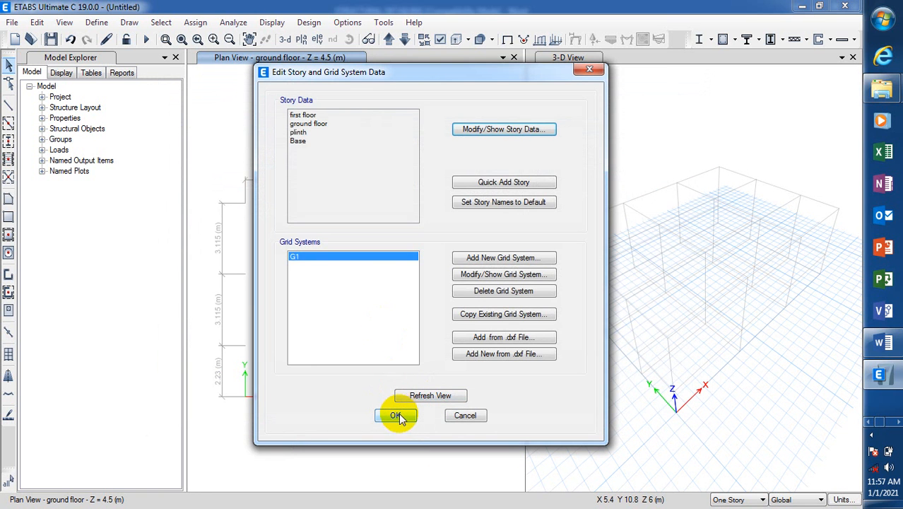
{"action": "left_click", "coordinate": [396, 415]}
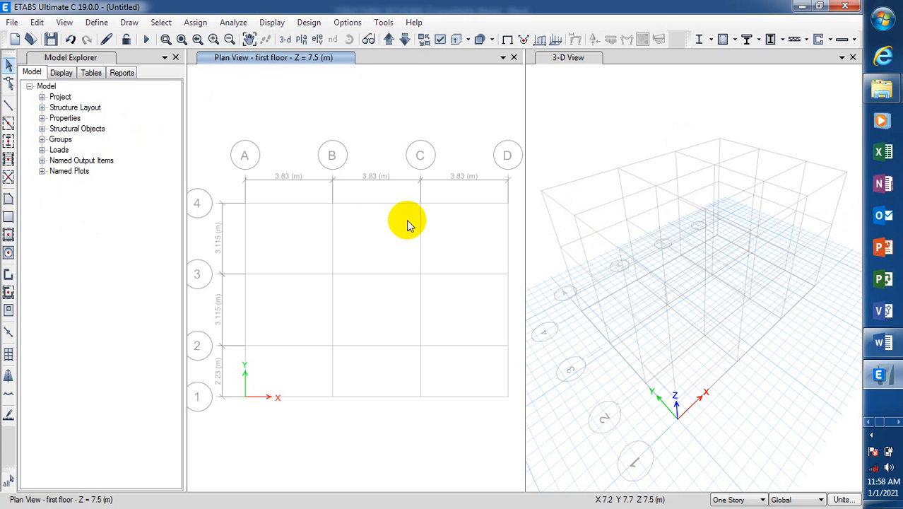
Show the ground floor plan and set the drawing scope to All Stories
{"action": "left_click", "coordinate": [404, 40]}
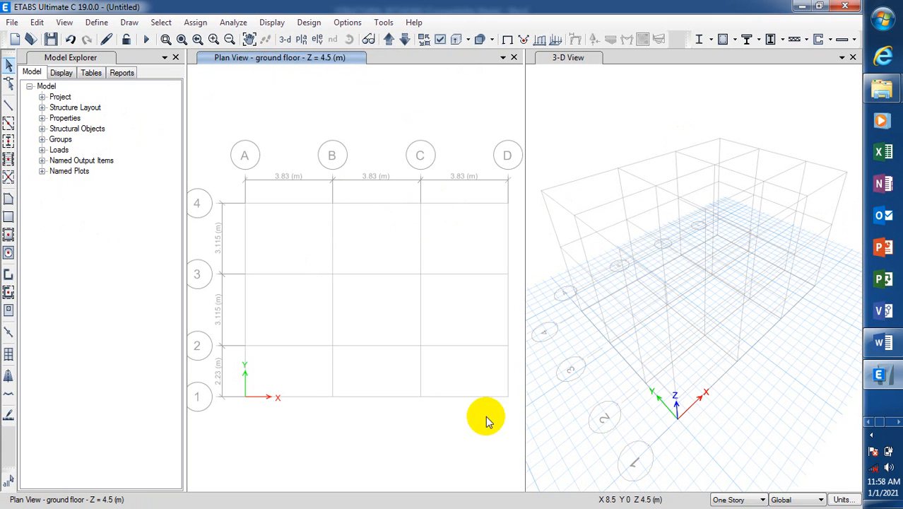
{"action": "left_click", "coordinate": [762, 499]}
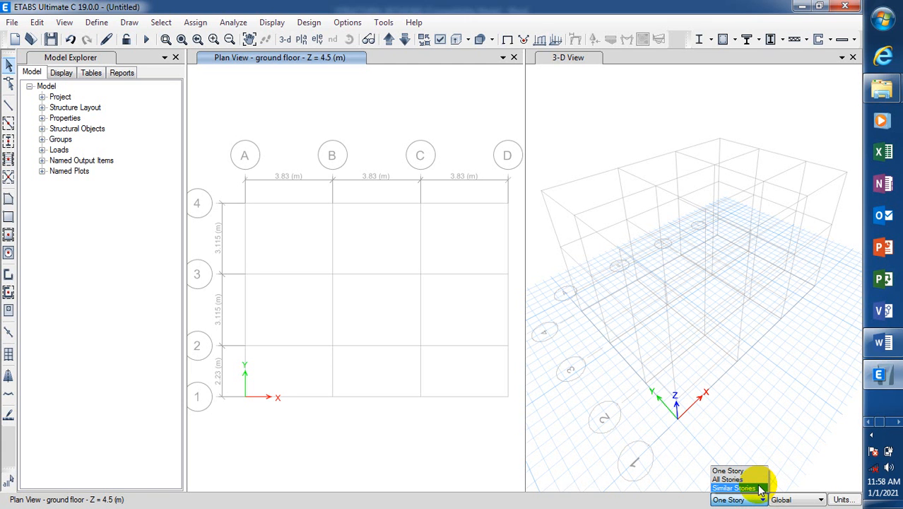
{"action": "left_click", "coordinate": [728, 479]}
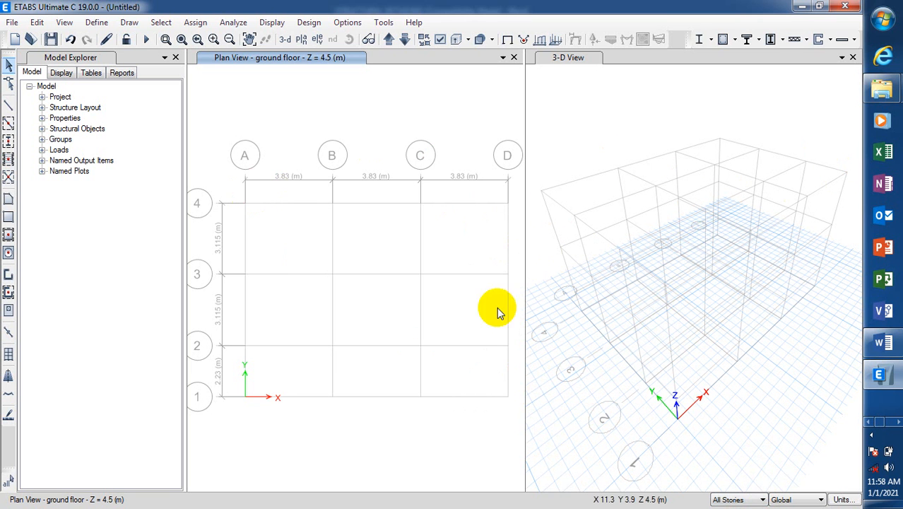
Start the quick column drawing tool and check which section properties are available for it
{"action": "left_click", "coordinate": [8, 141]}
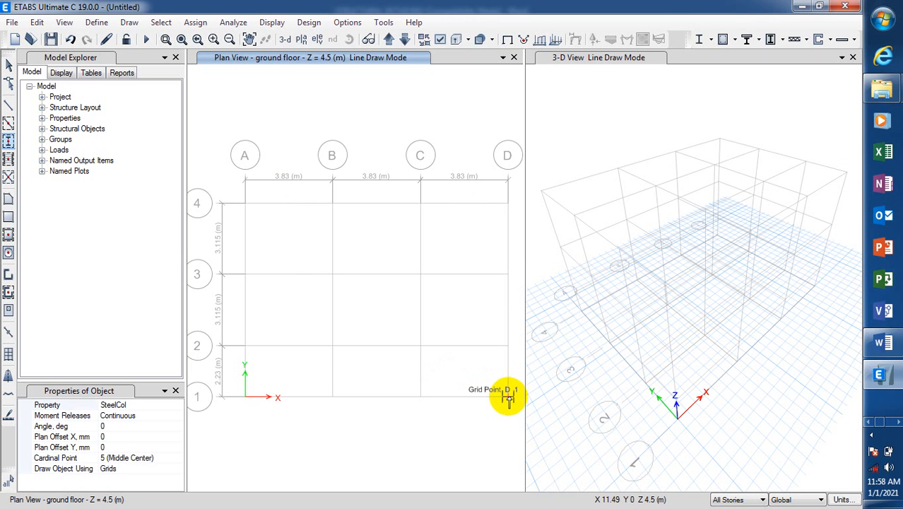
{"action": "left_click", "coordinate": [142, 405]}
{"action": "left_click", "coordinate": [177, 407]}
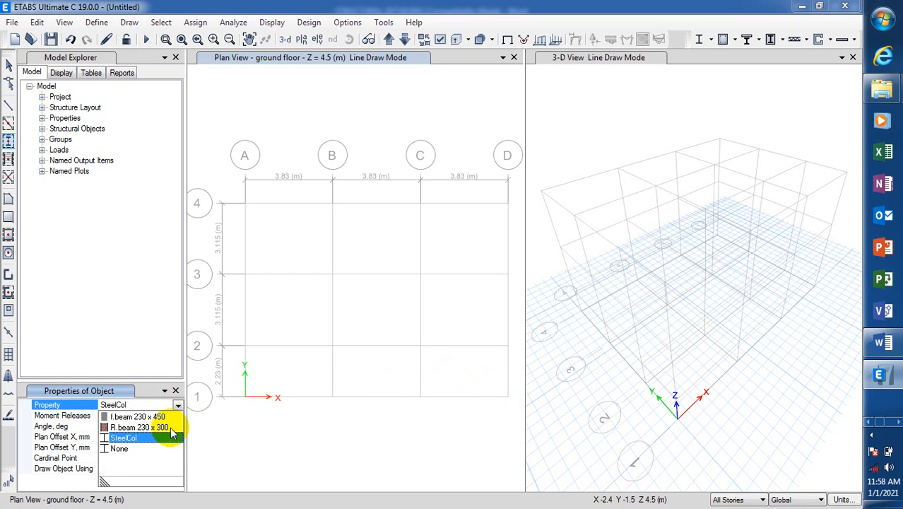
Add a new concrete rectangular frame section property named "col 230 x 230"
{"action": "left_click", "coordinate": [97, 23]}
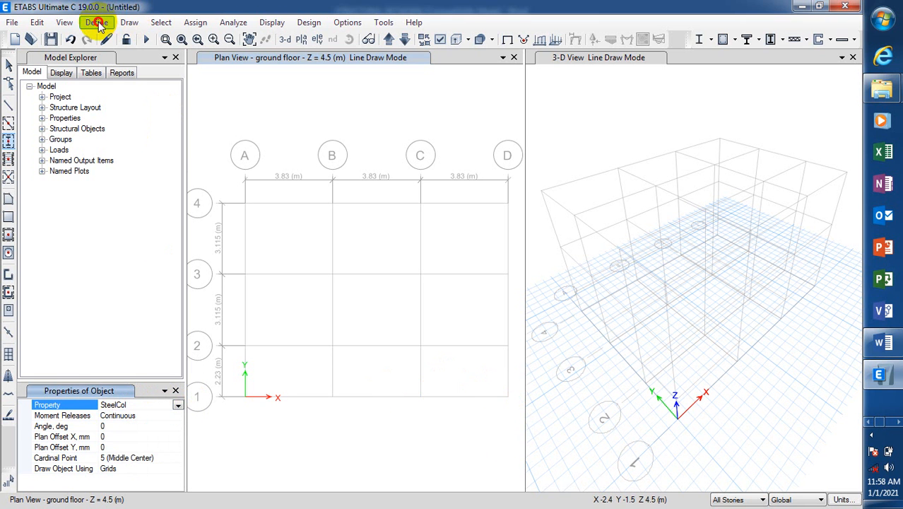
{"action": "left_click", "coordinate": [101, 24]}
{"action": "left_click", "coordinate": [101, 24]}
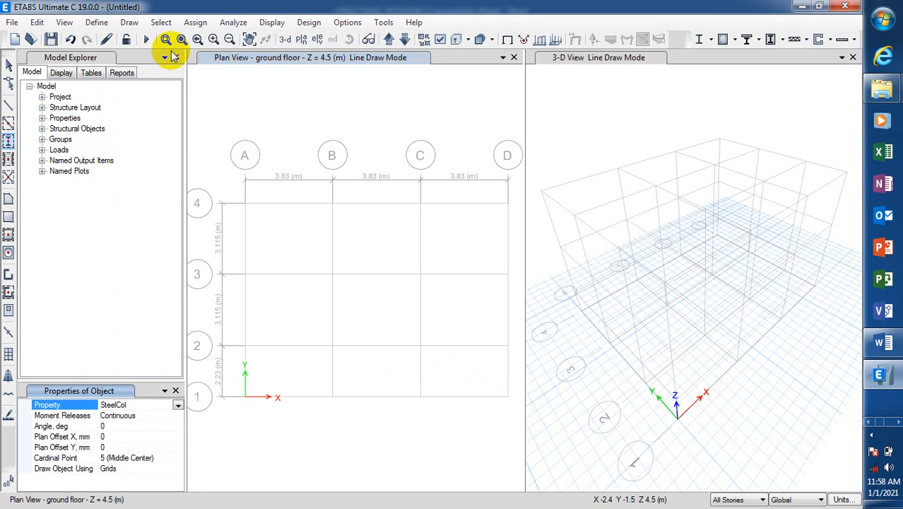
{"action": "left_click", "coordinate": [98, 23]}
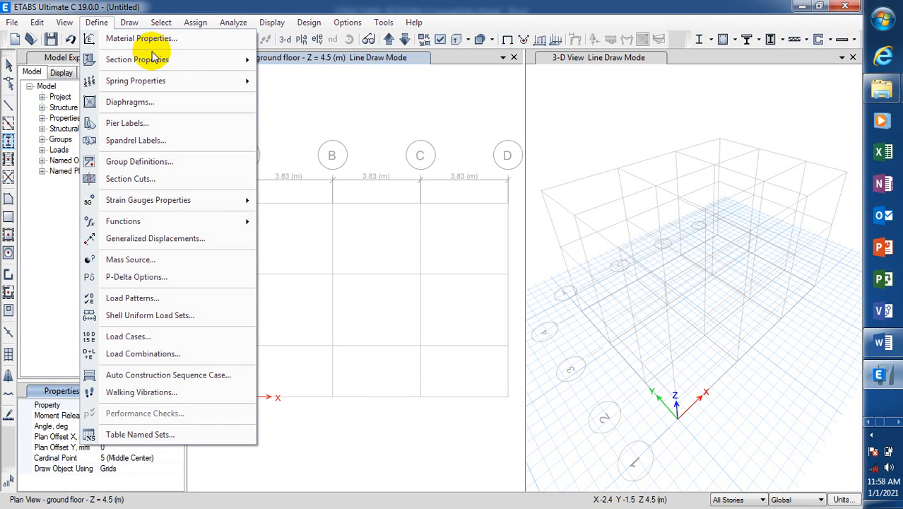
{"action": "mouse_move", "coordinate": [193, 62]}
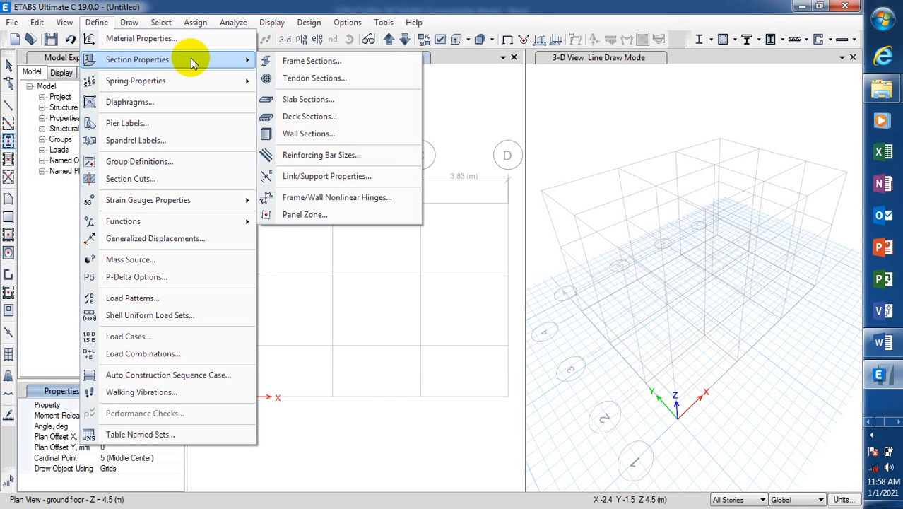
{"action": "left_click", "coordinate": [341, 62]}
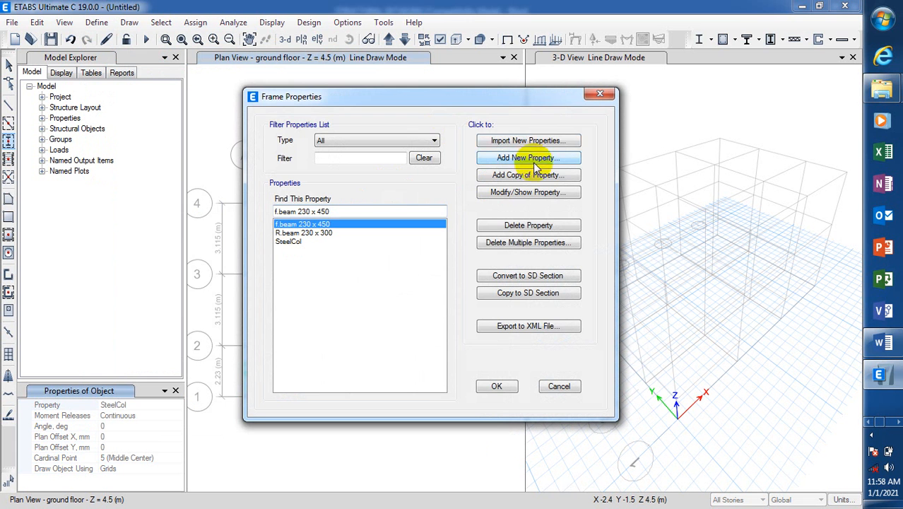
{"action": "left_click", "coordinate": [558, 157]}
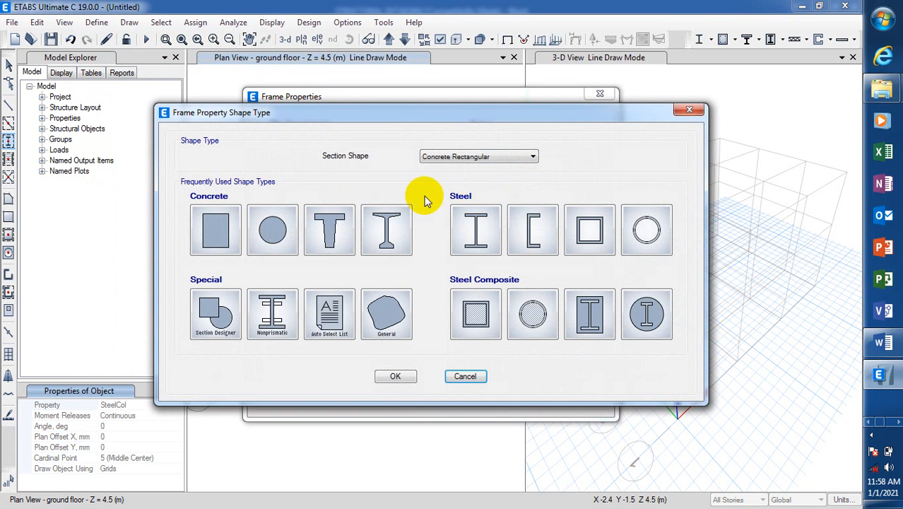
{"action": "left_click", "coordinate": [206, 232]}
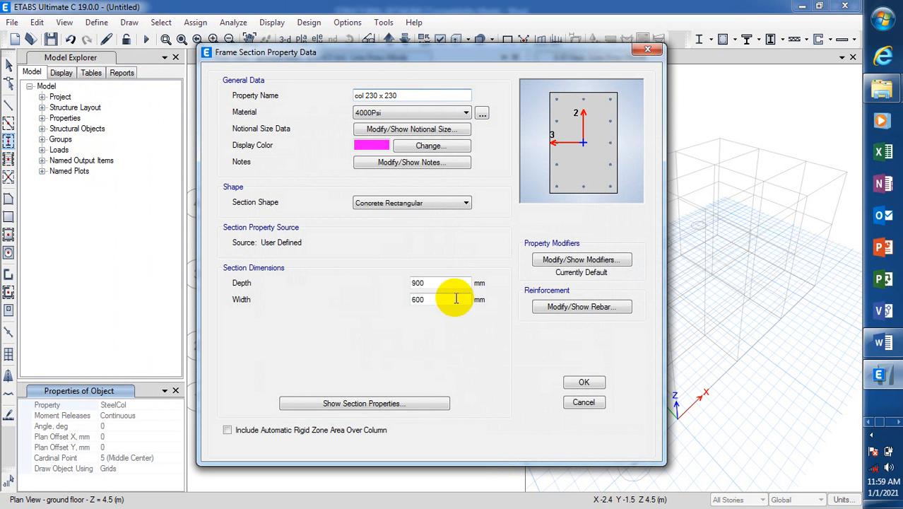
Set the new column section's depth and width to 230 mm each and accept the frame properties
{"action": "left_click_drag", "start_coordinate": [452, 282], "coordinate": [370, 287]}
{"action": "type", "text": "230"}
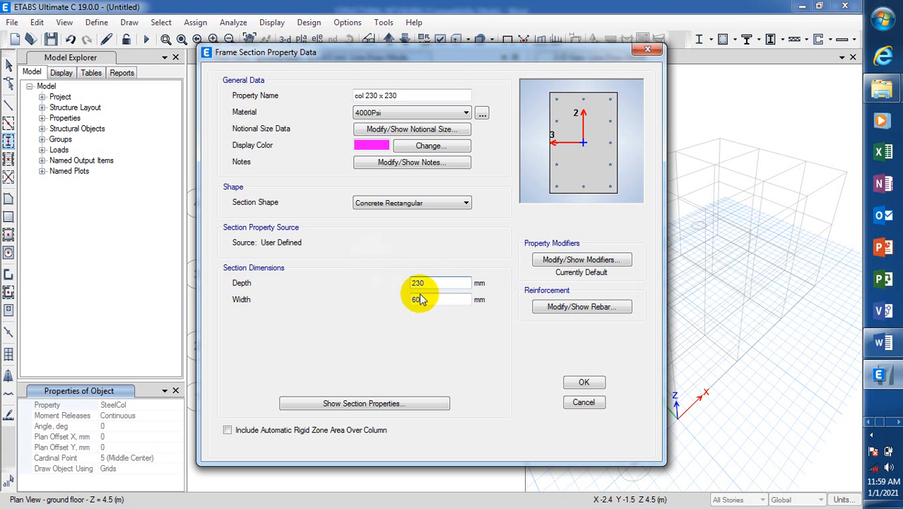
{"action": "left_click_drag", "start_coordinate": [430, 299], "coordinate": [396, 317]}
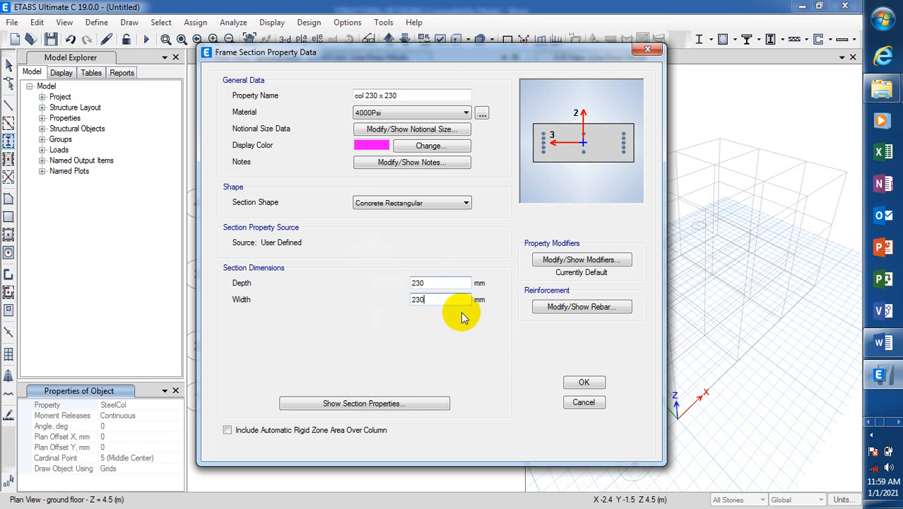
{"action": "left_click", "coordinate": [444, 283]}
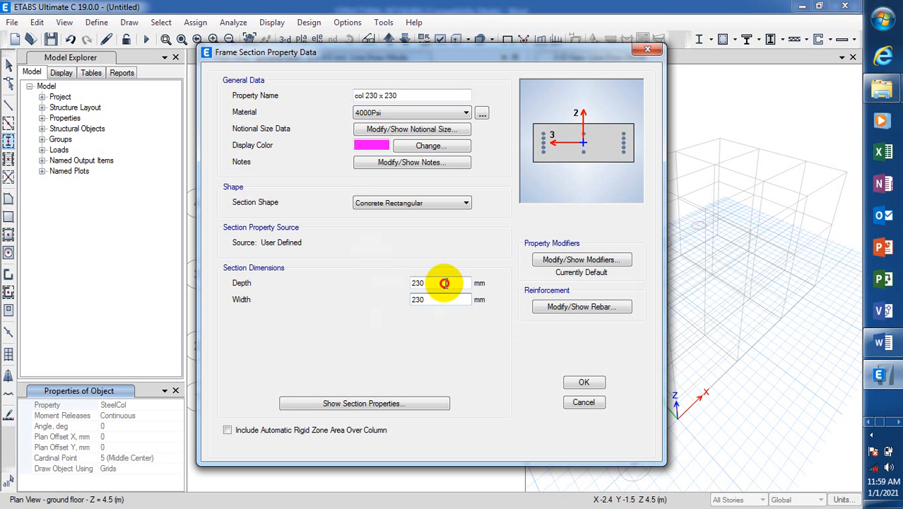
{"action": "left_click", "coordinate": [587, 380]}
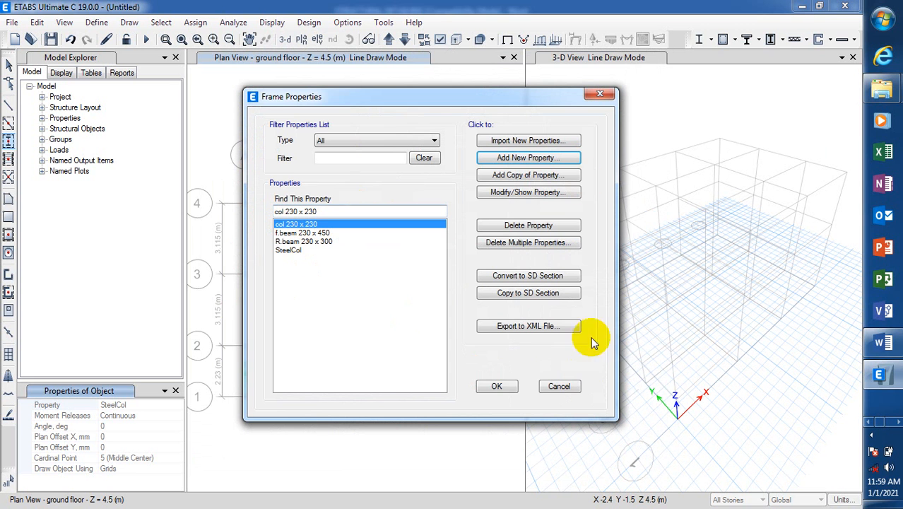
{"action": "left_click", "coordinate": [497, 388]}
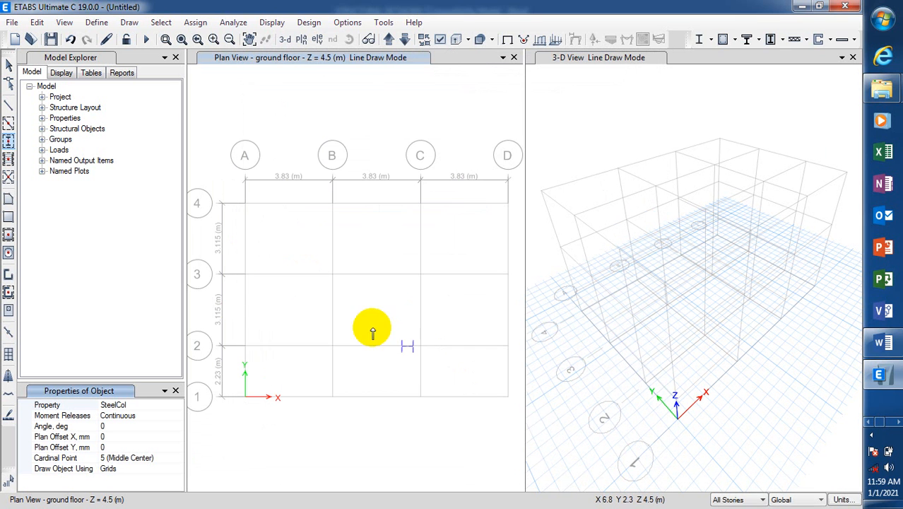
Choose col 230 x 230 as the section property for quick column drawing
{"action": "left_click", "coordinate": [138, 408]}
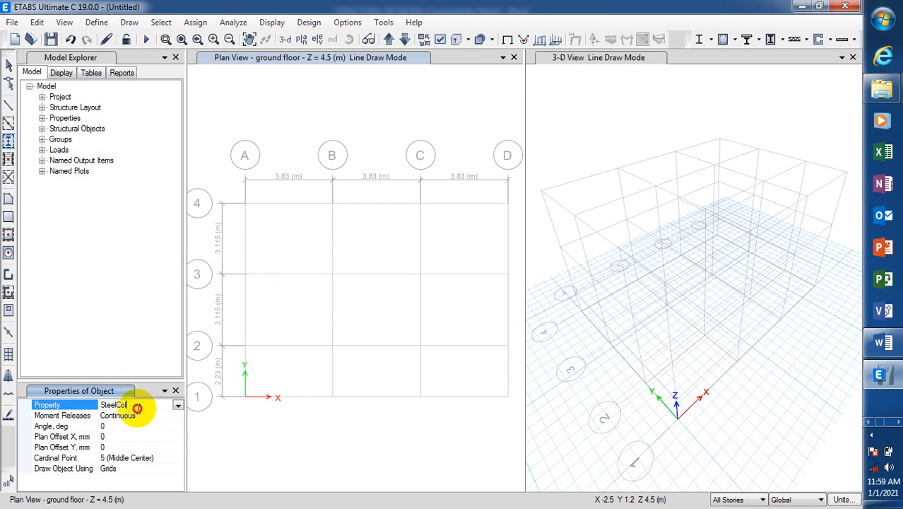
{"action": "left_click", "coordinate": [176, 407]}
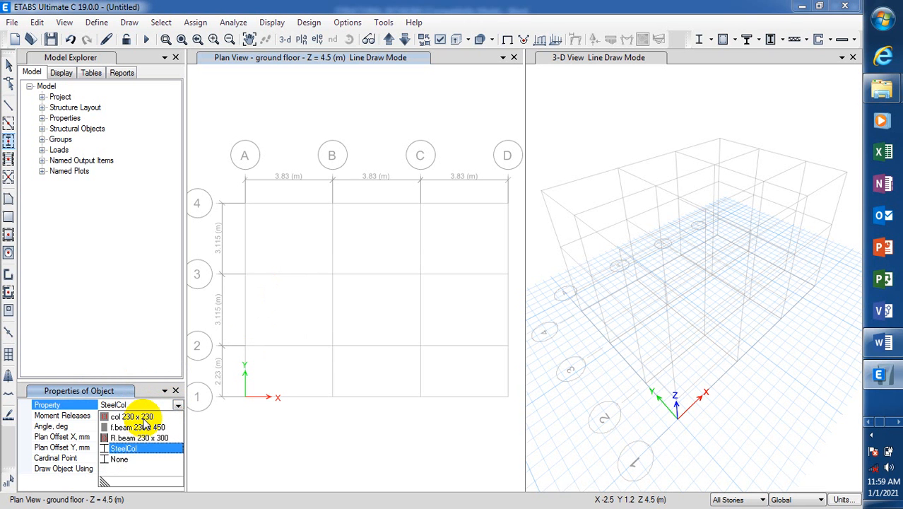
{"action": "left_click", "coordinate": [144, 416]}
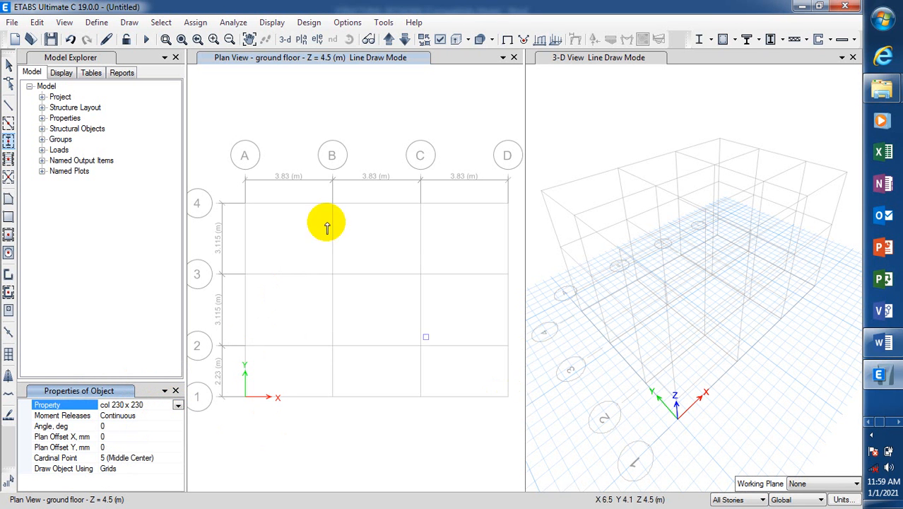
Change the material of the col 230 x 230 section to C20/25 and accept the frame properties
{"action": "left_click", "coordinate": [99, 23]}
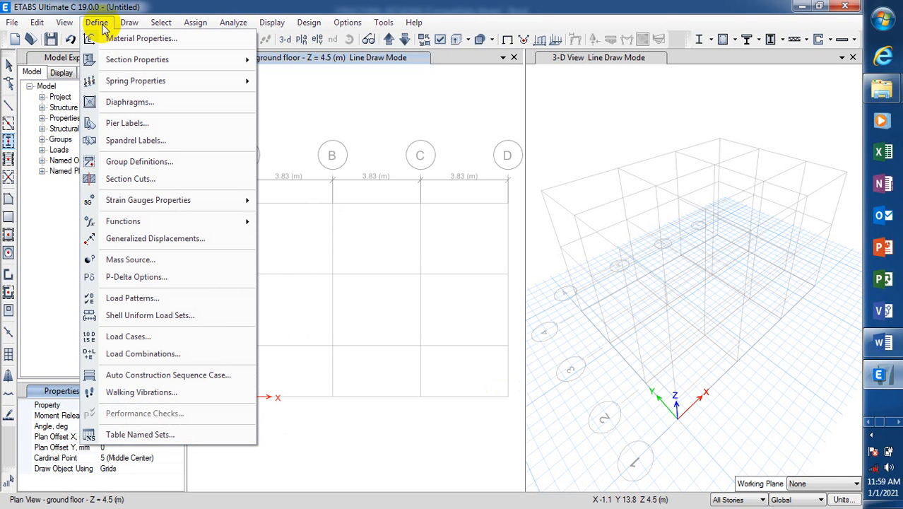
{"action": "mouse_move", "coordinate": [182, 67]}
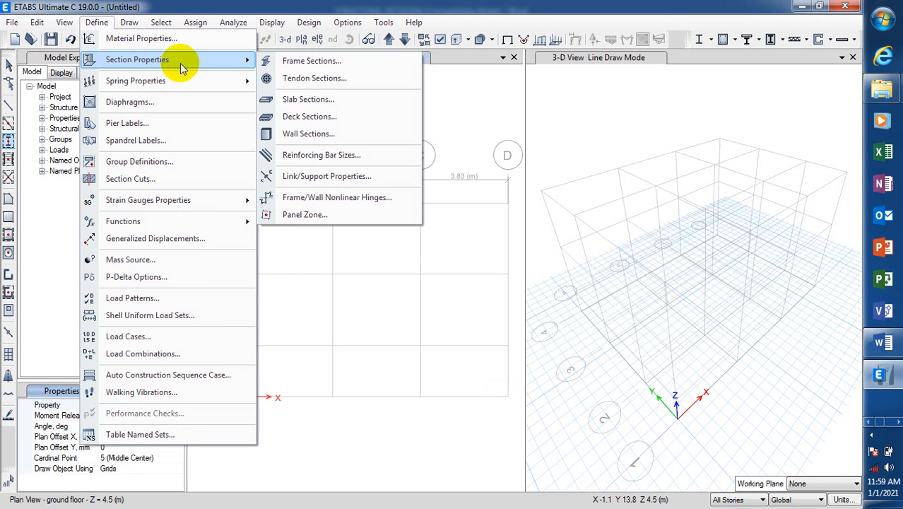
{"action": "left_click", "coordinate": [322, 64]}
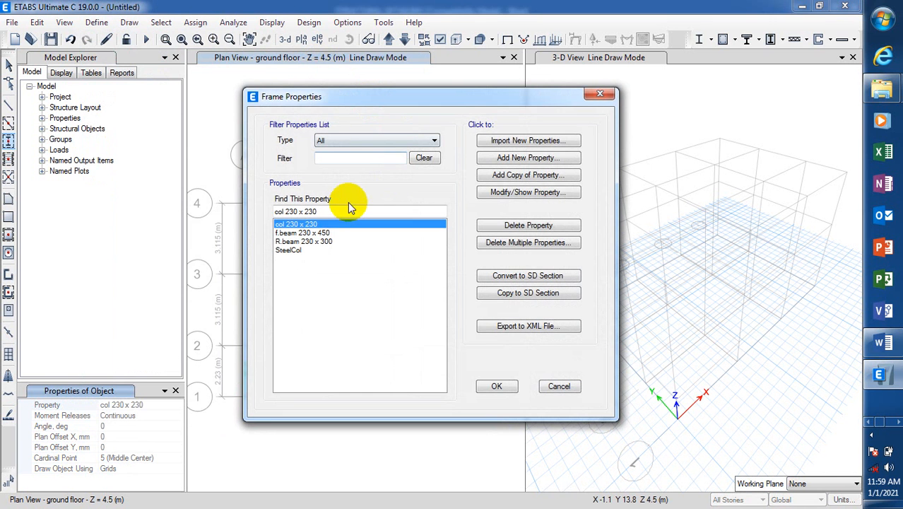
{"action": "left_click", "coordinate": [512, 192]}
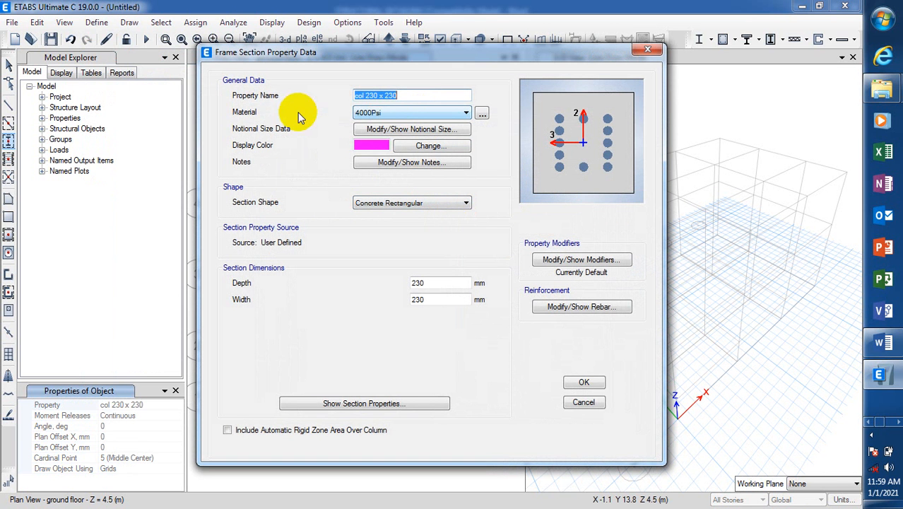
{"action": "left_click", "coordinate": [466, 113]}
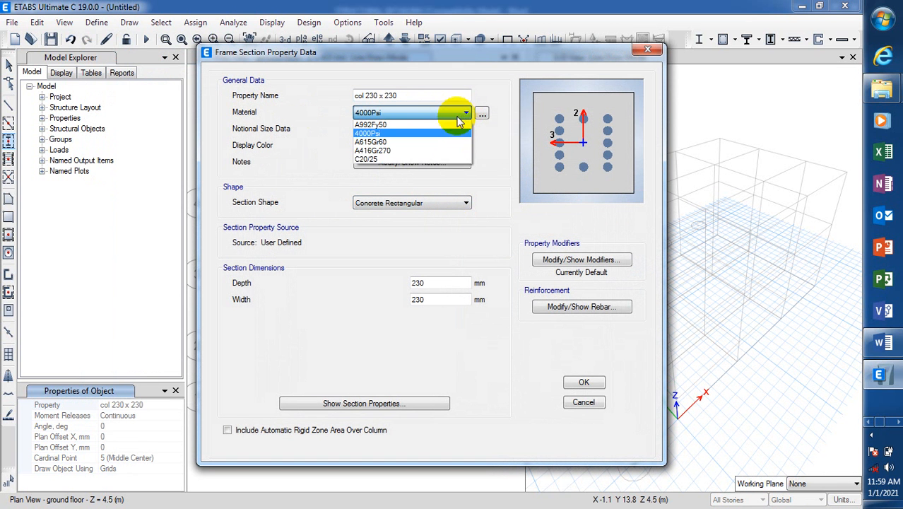
{"action": "left_click", "coordinate": [394, 159]}
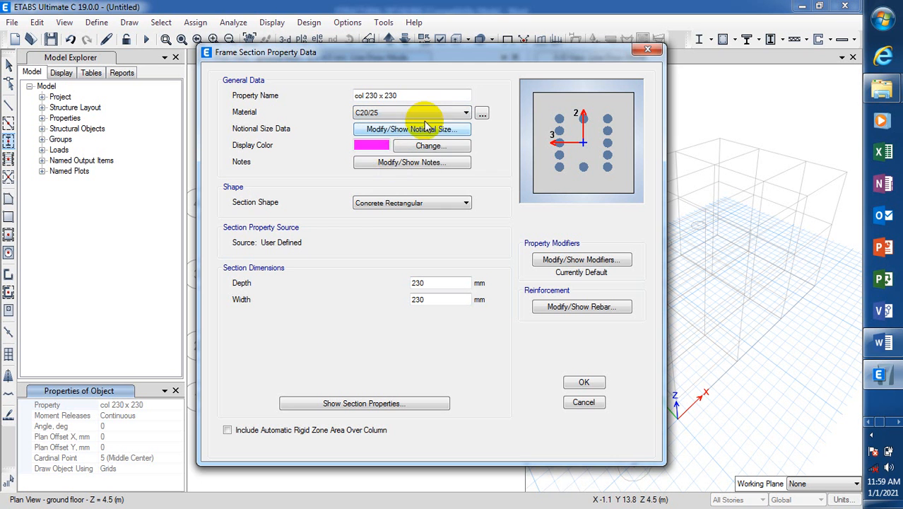
{"action": "left_click", "coordinate": [582, 383]}
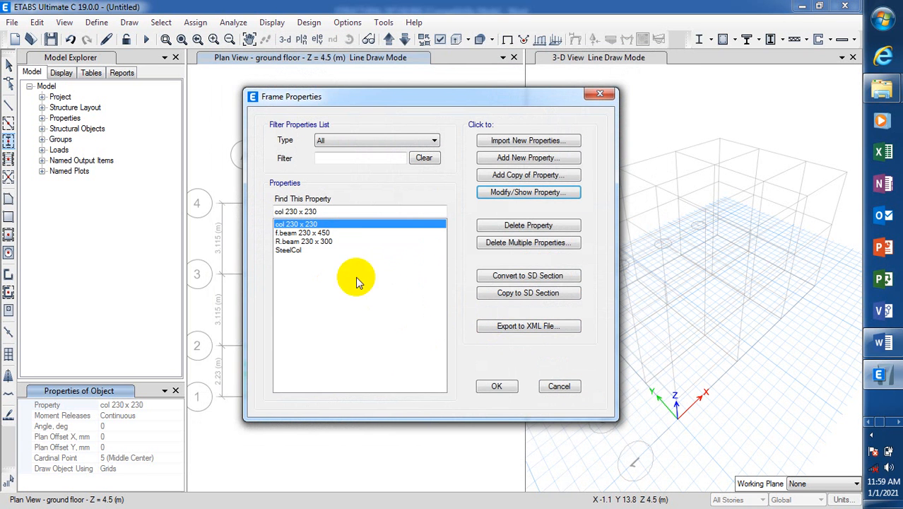
{"action": "left_click", "coordinate": [497, 386]}
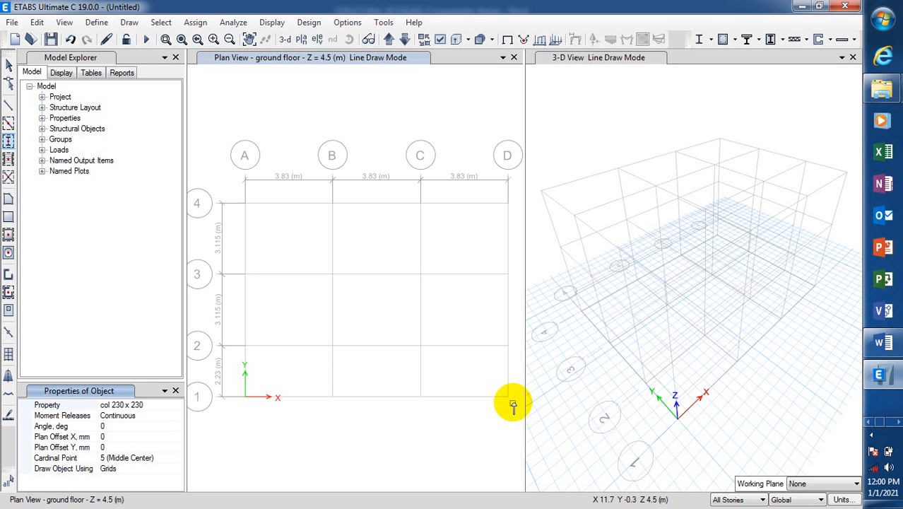
Draw col 230 x 230 columns at all grid intersections of the ground floor plan, starting with grid point D-1
{"action": "left_click", "coordinate": [162, 405]}
{"action": "left_click", "coordinate": [178, 404]}
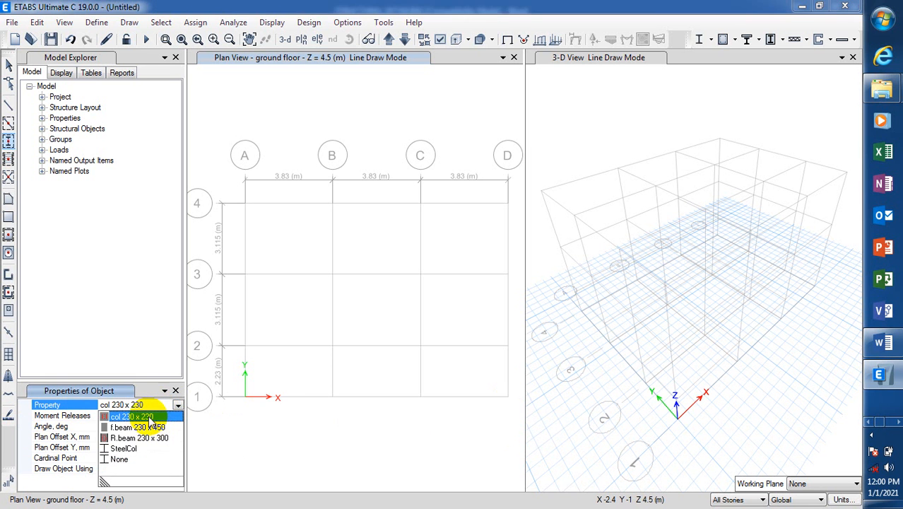
{"action": "left_click", "coordinate": [156, 416]}
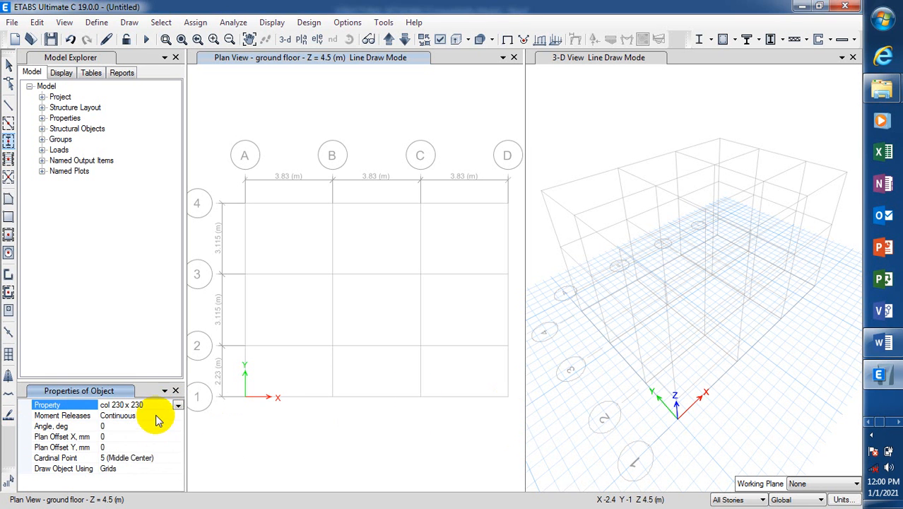
{"action": "left_click", "coordinate": [513, 405]}
{"action": "mouse_move", "coordinate": [513, 404]}
{"action": "left_mouse_down"}
{"action": "mouse_move", "coordinate": [234, 228]}
{"action": "mouse_move", "coordinate": [301, 335]}
{"action": "mouse_move", "coordinate": [506, 422]}
{"action": "mouse_move", "coordinate": [503, 410]}
{"action": "left_mouse_up"}
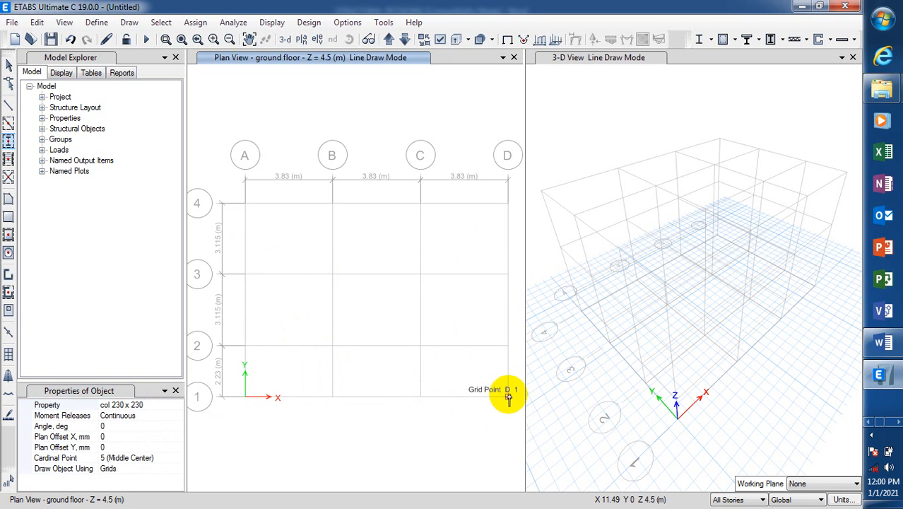
{"action": "left_click", "coordinate": [508, 395]}
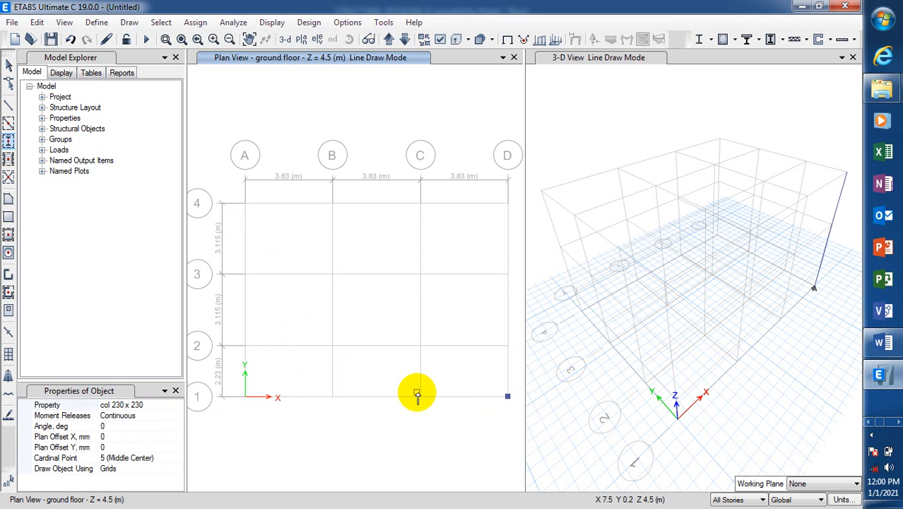
{"action": "left_click_drag", "start_coordinate": [498, 412], "coordinate": [460, 438]}
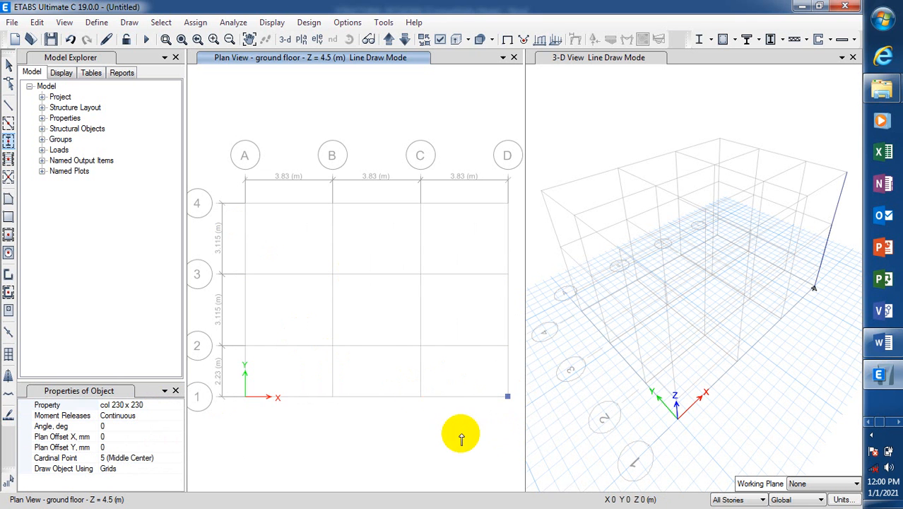
{"action": "mouse_move", "coordinate": [502, 412]}
{"action": "left_mouse_down"}
{"action": "mouse_move", "coordinate": [359, 316]}
{"action": "mouse_move", "coordinate": [445, 428]}
{"action": "mouse_move", "coordinate": [522, 417]}
{"action": "mouse_move", "coordinate": [413, 268]}
{"action": "mouse_move", "coordinate": [256, 227]}
{"action": "mouse_move", "coordinate": [229, 185]}
{"action": "mouse_move", "coordinate": [236, 193]}
{"action": "left_mouse_up"}
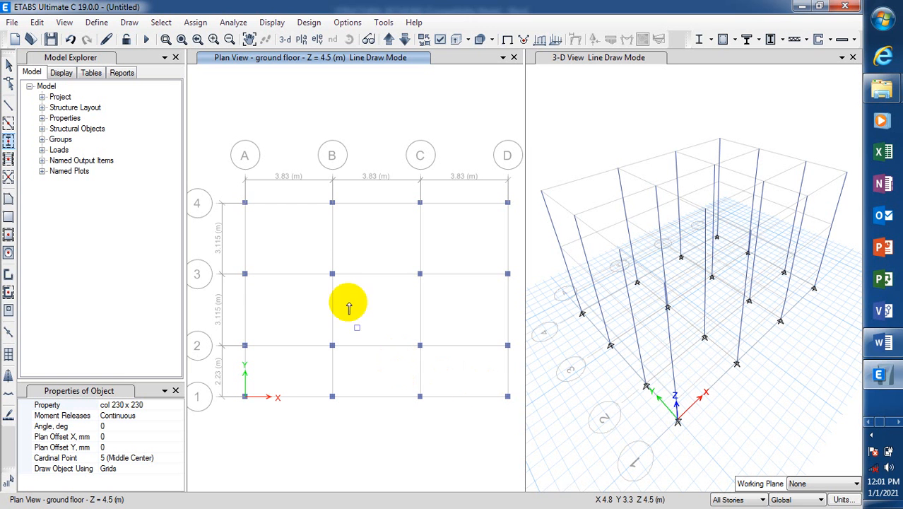
Stop drawing and make the ground floor a master story in the story data
{"action": "left_click", "coordinate": [9, 65]}
{"action": "right_click", "coordinate": [382, 149]}
{"action": "left_click", "coordinate": [414, 152]}
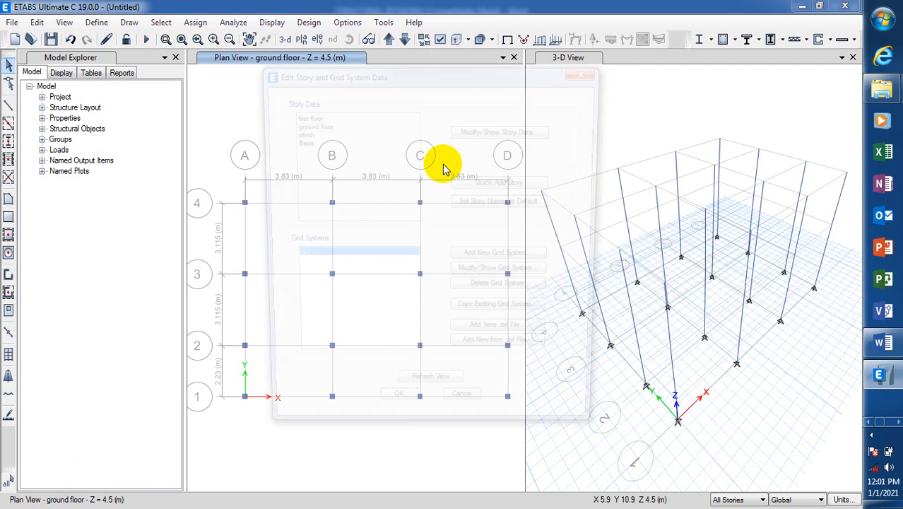
{"action": "left_click", "coordinate": [532, 131]}
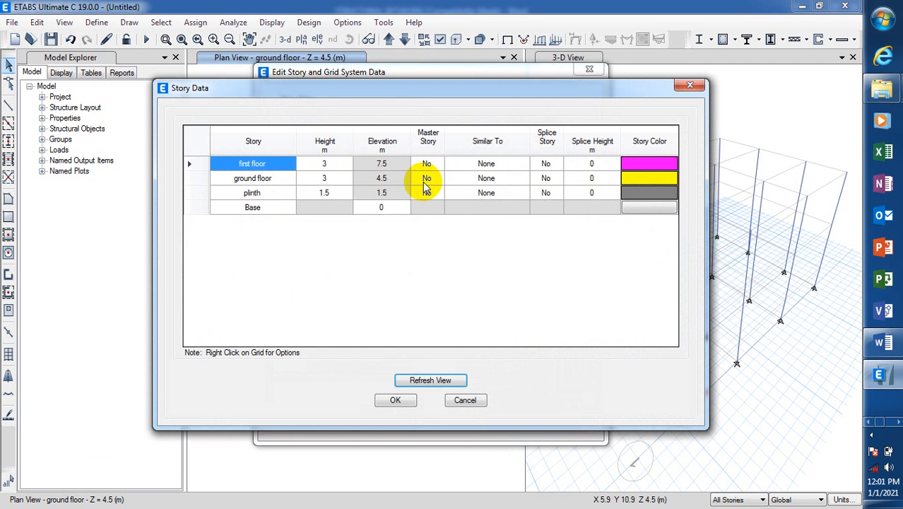
{"action": "left_click", "coordinate": [426, 178]}
{"action": "left_click", "coordinate": [439, 178]}
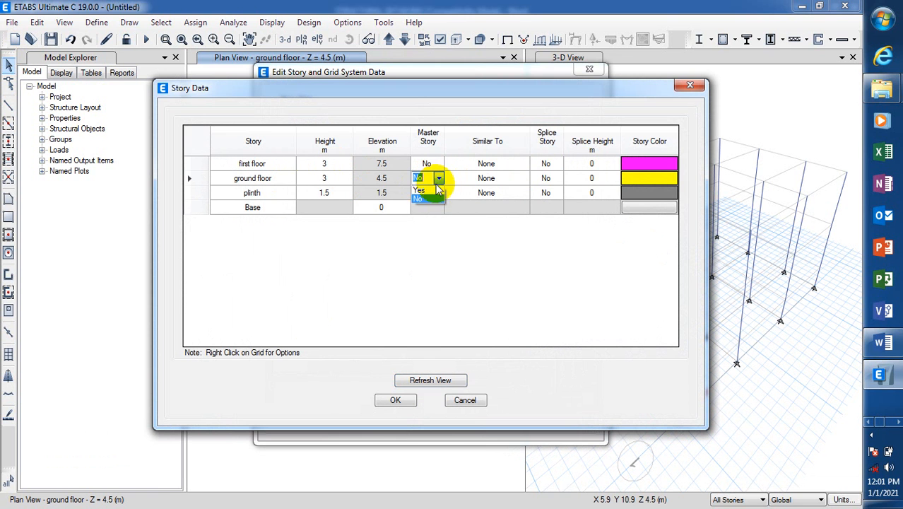
{"action": "left_click", "coordinate": [432, 191]}
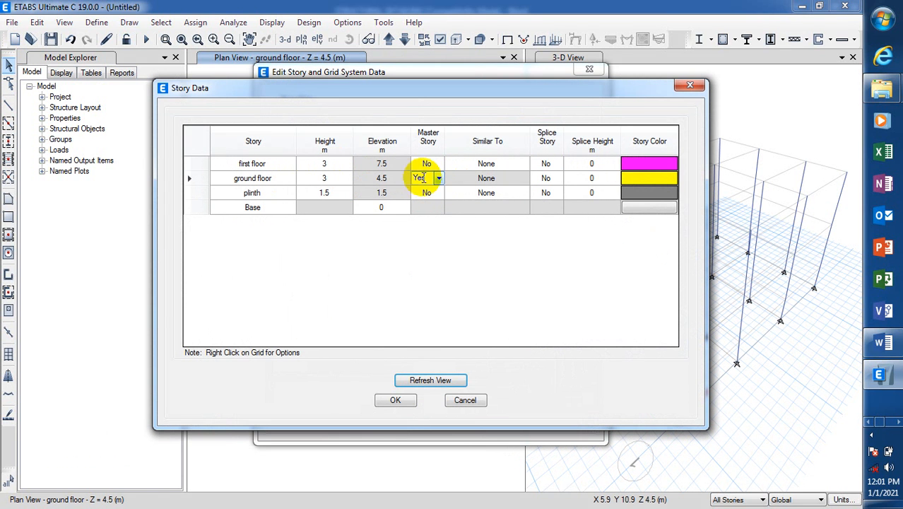
Set the plinth story as similar to the ground floor and accept the story and grid system data
{"action": "left_click", "coordinate": [500, 195]}
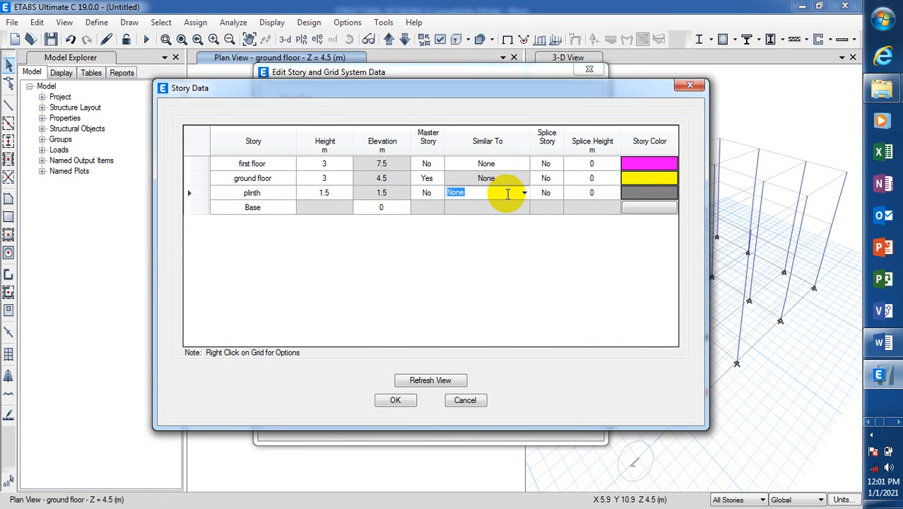
{"action": "left_click", "coordinate": [518, 195]}
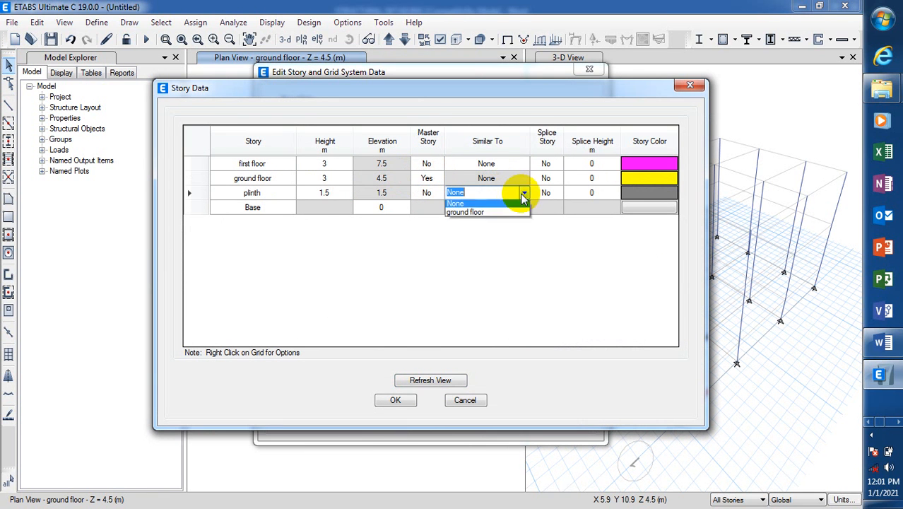
{"action": "left_click", "coordinate": [485, 210]}
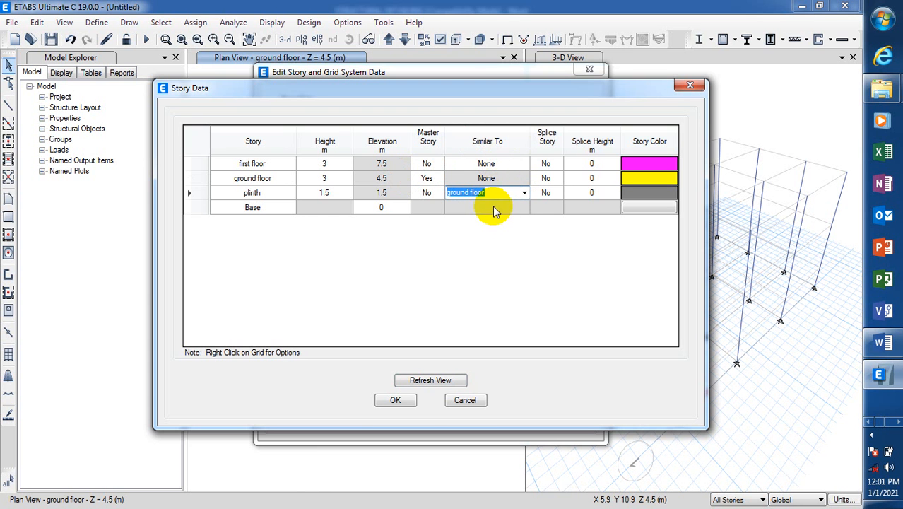
{"action": "left_click", "coordinate": [408, 399]}
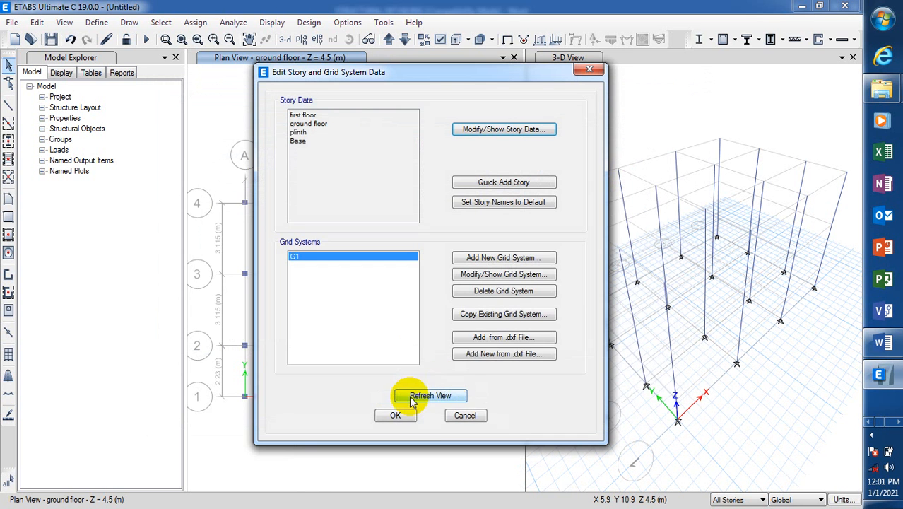
{"action": "left_click", "coordinate": [401, 416]}
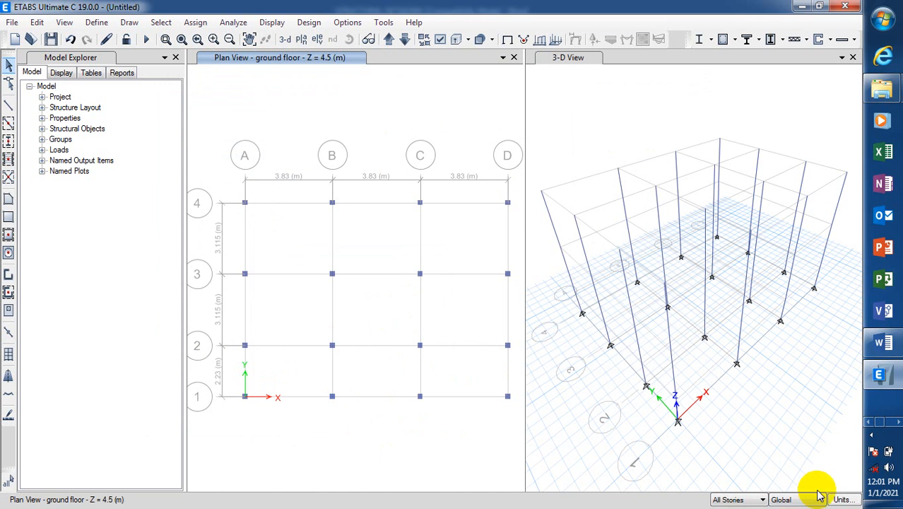
With drawing applied to similar stories, draw f.beam 230 x 450 beams along all grid lines of the ground floor plan
{"action": "left_click", "coordinate": [762, 499]}
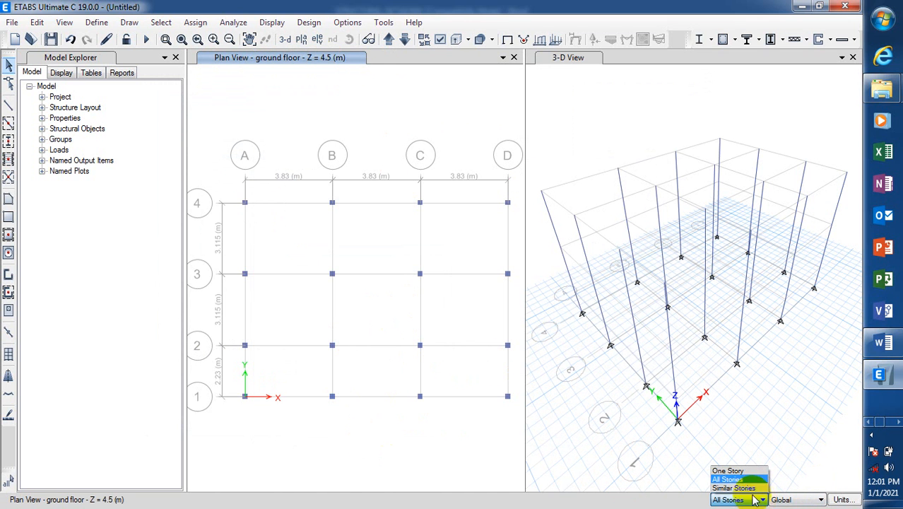
{"action": "left_click", "coordinate": [738, 488]}
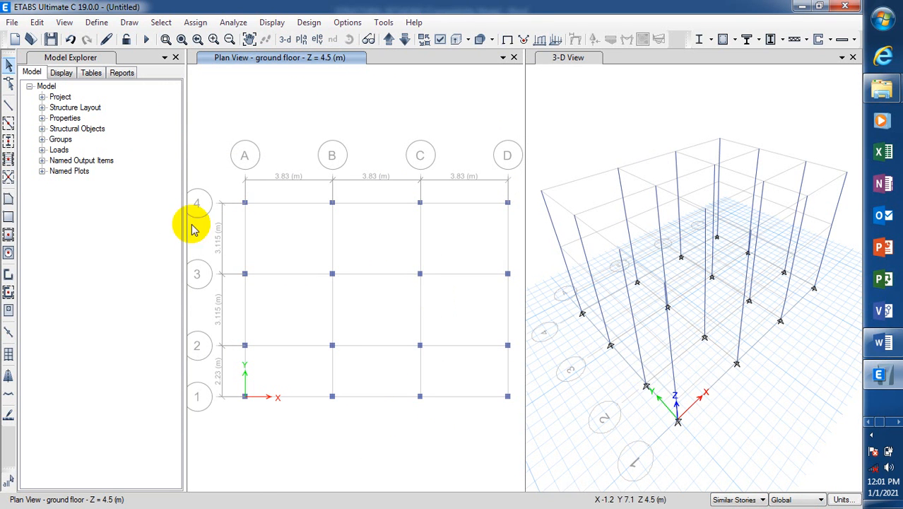
{"action": "left_click", "coordinate": [8, 125]}
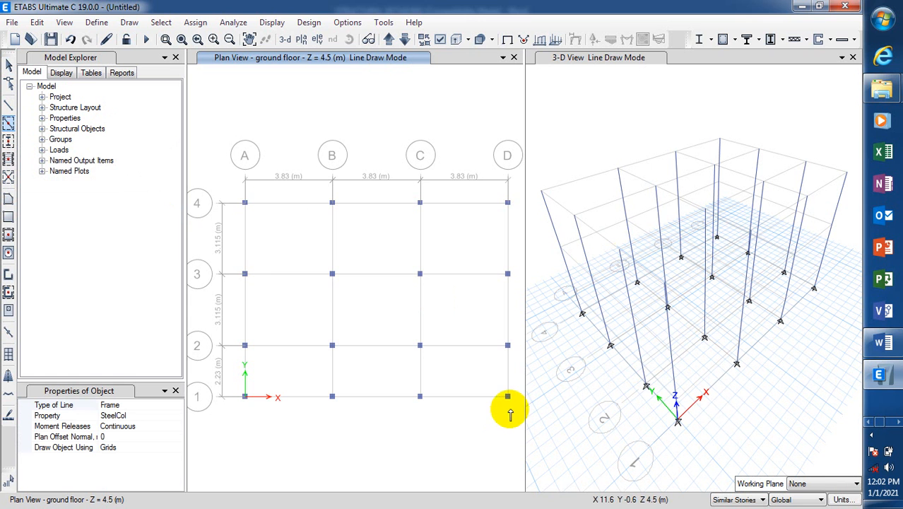
{"action": "left_click_drag", "start_coordinate": [514, 408], "coordinate": [226, 195]}
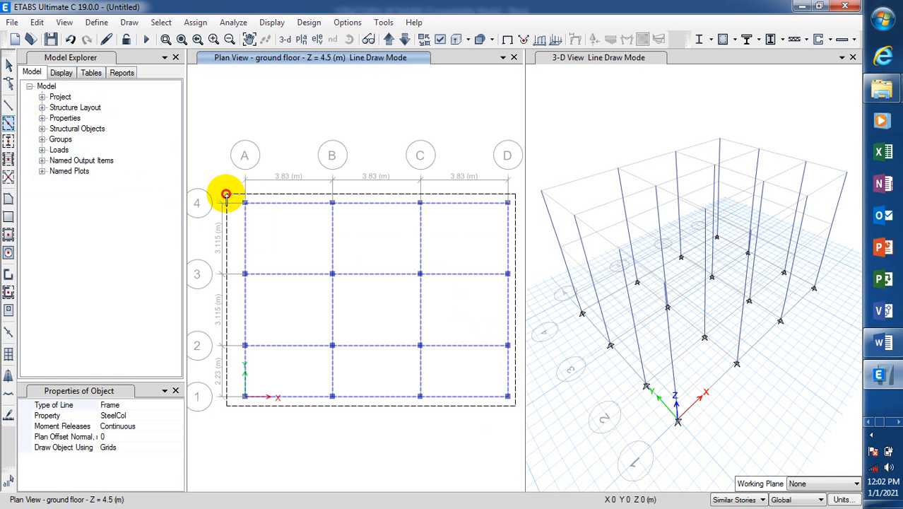
{"action": "mouse_move", "coordinate": [226, 194]}
{"action": "left_mouse_down"}
{"action": "mouse_move", "coordinate": [298, 398]}
{"action": "mouse_move", "coordinate": [372, 455]}
{"action": "mouse_move", "coordinate": [341, 448]}
{"action": "left_mouse_up"}
{"action": "left_click", "coordinate": [141, 418]}
{"action": "left_click", "coordinate": [178, 415]}
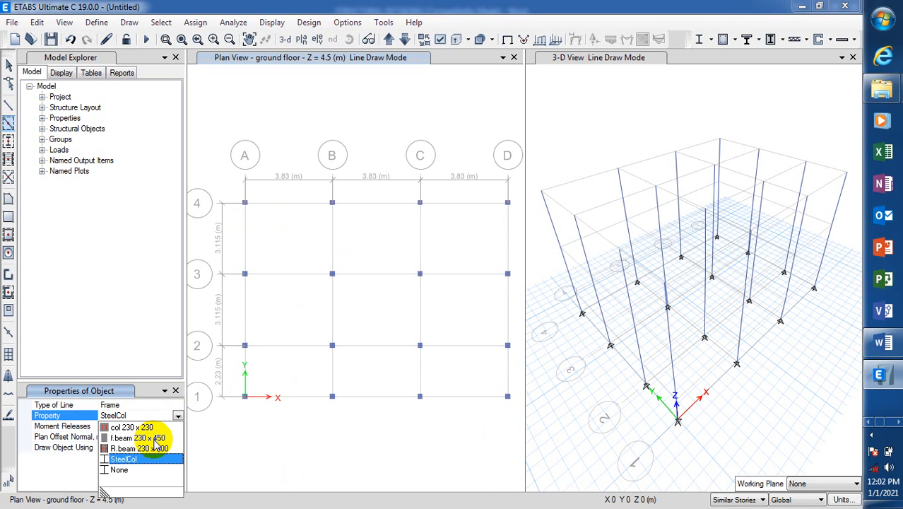
{"action": "left_click", "coordinate": [154, 438]}
{"action": "mouse_move", "coordinate": [517, 402]}
{"action": "left_mouse_down"}
{"action": "mouse_move", "coordinate": [307, 241]}
{"action": "mouse_move", "coordinate": [227, 196]}
{"action": "left_mouse_up"}
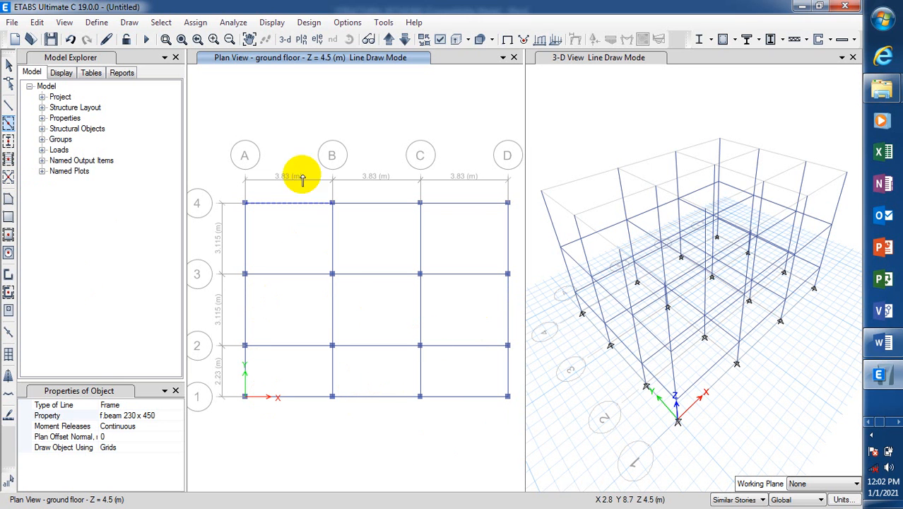
On the first floor plan, draw R.beam 230 x 300 beams along all grid lines for one story only
{"action": "left_click", "coordinate": [390, 40]}
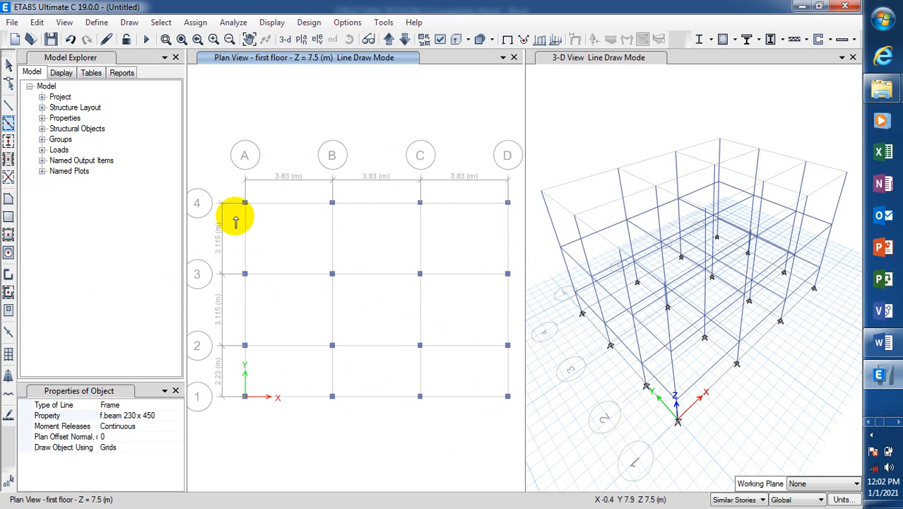
{"action": "left_click", "coordinate": [761, 500]}
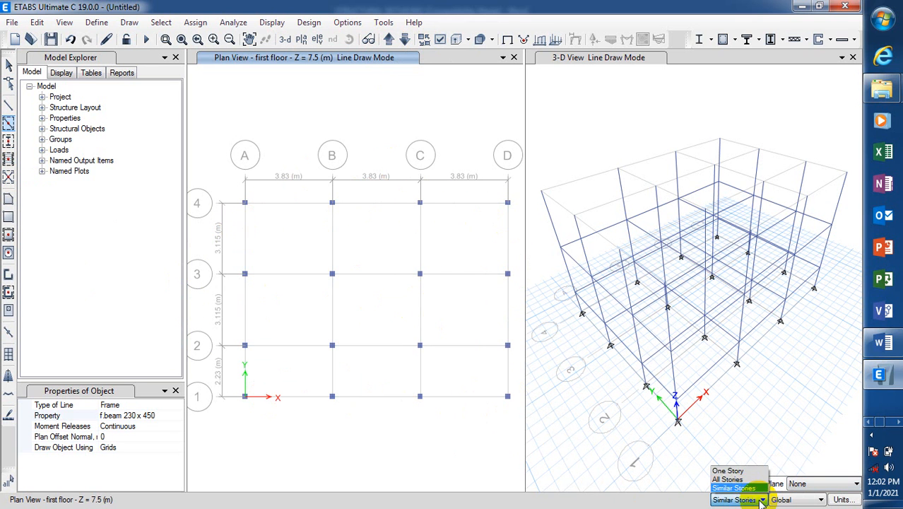
{"action": "left_click", "coordinate": [732, 457]}
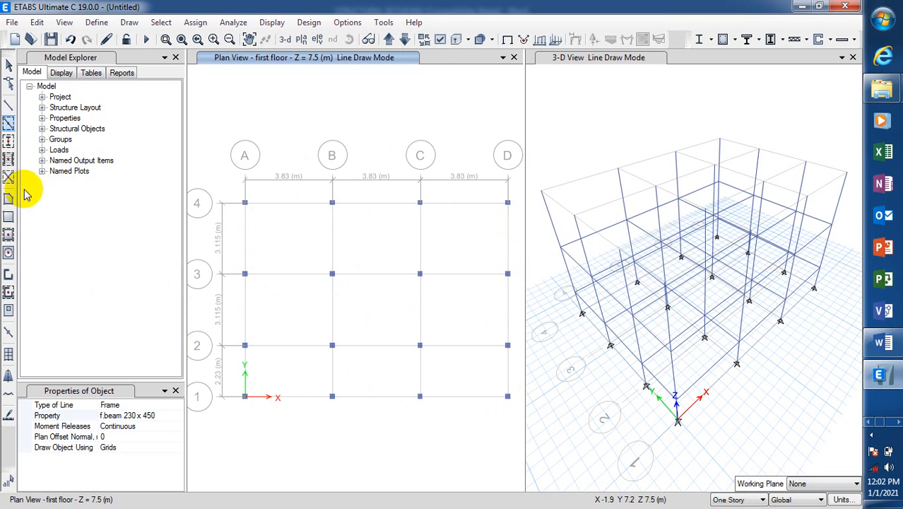
{"action": "left_click", "coordinate": [150, 415]}
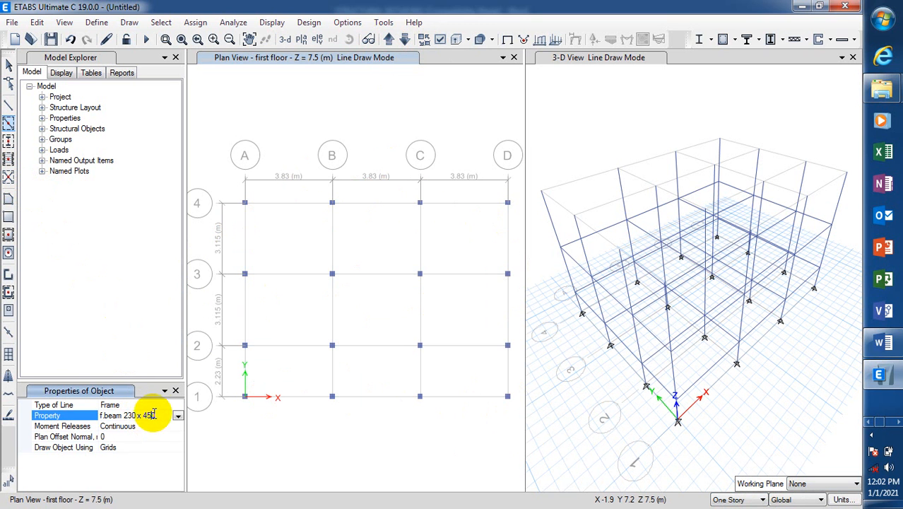
{"action": "left_click", "coordinate": [177, 416]}
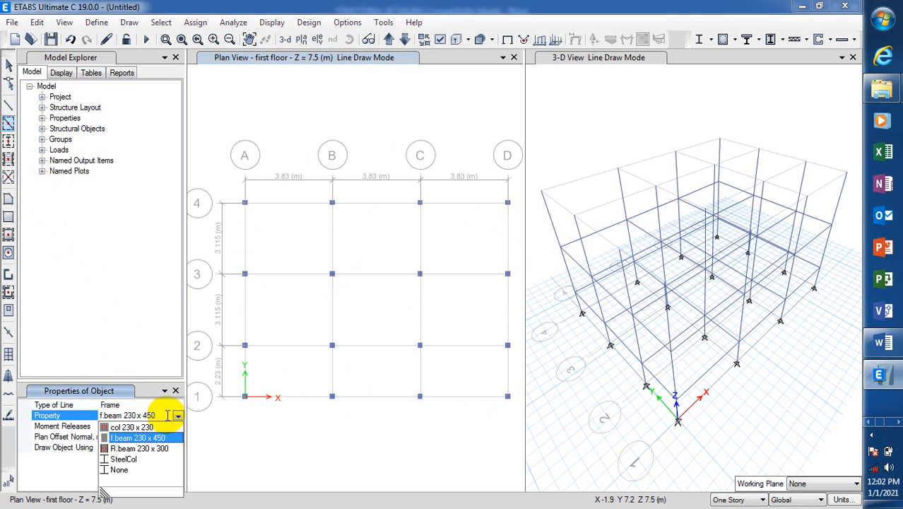
{"action": "left_click", "coordinate": [140, 449]}
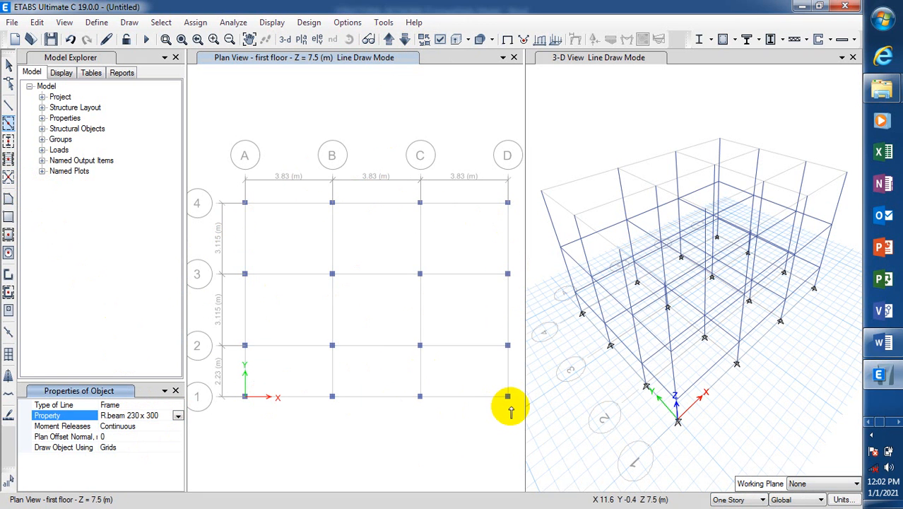
{"action": "mouse_move", "coordinate": [511, 406]}
{"action": "left_mouse_down"}
{"action": "mouse_move", "coordinate": [328, 198]}
{"action": "mouse_move", "coordinate": [243, 192]}
{"action": "mouse_move", "coordinate": [222, 204]}
{"action": "mouse_move", "coordinate": [228, 196]}
{"action": "left_mouse_up"}
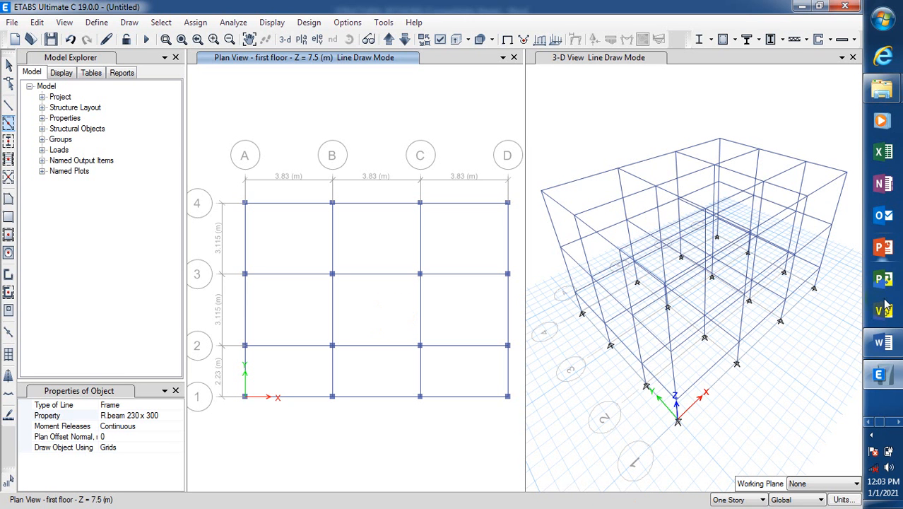
{"action": "left_click", "coordinate": [872, 436]}
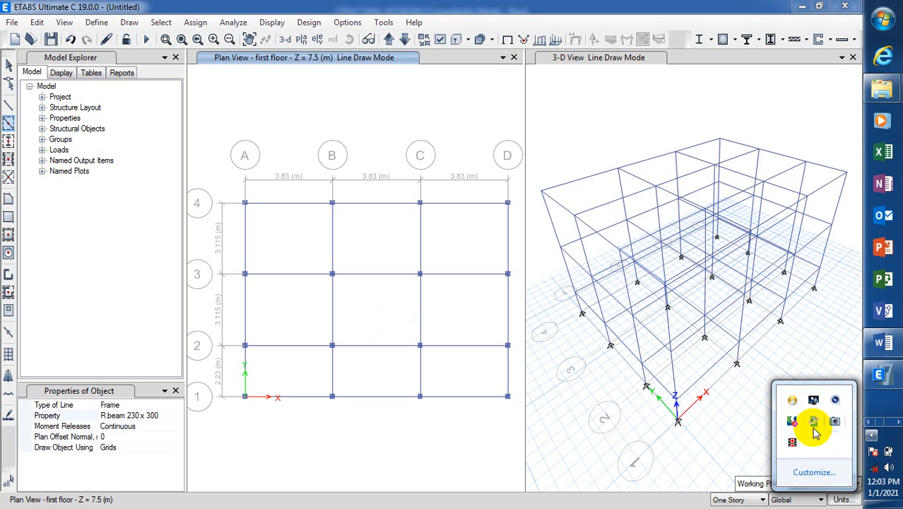